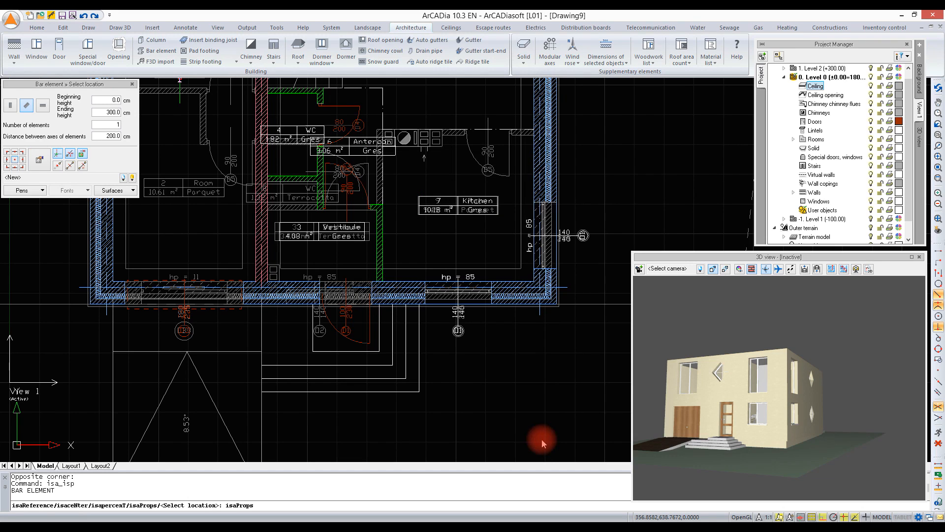
Step: Set the inclined bar element's ending height to 286 cm and turn ortho mode off
click(107, 111)
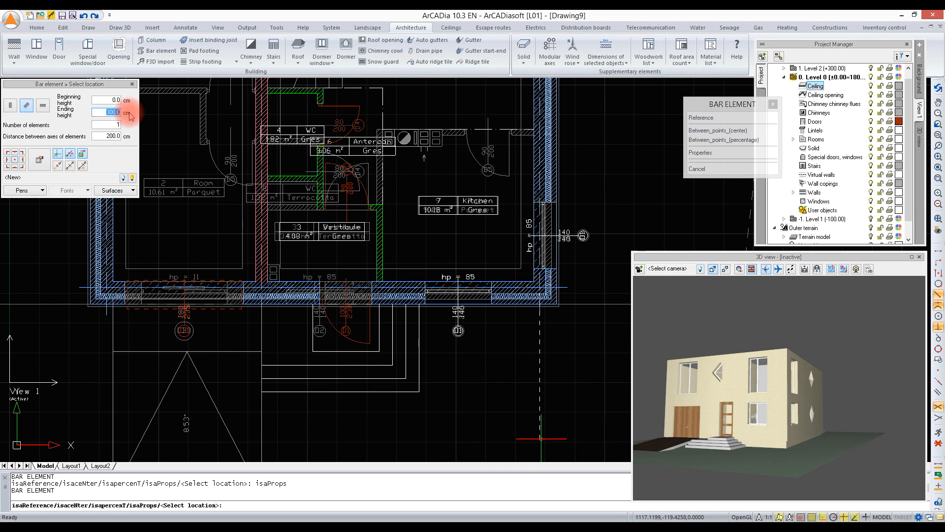
text(286)
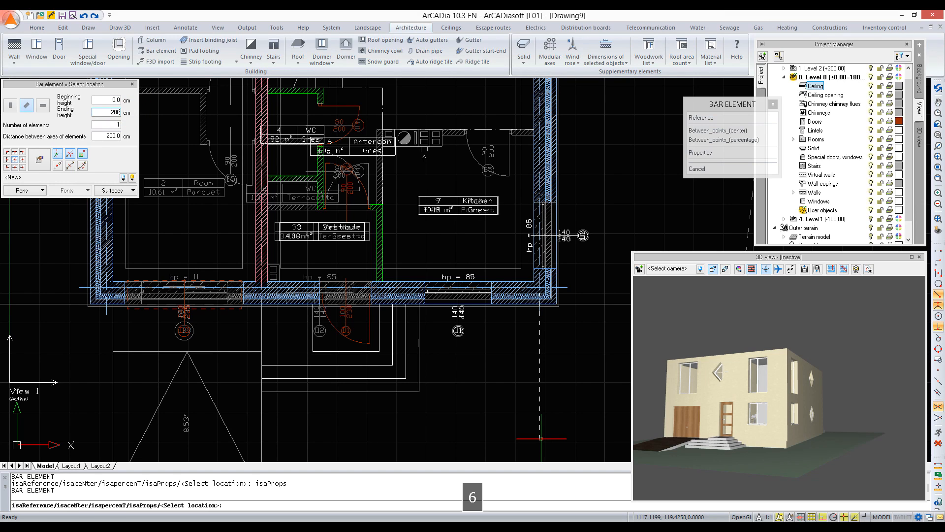
key(Return)
click(822, 516)
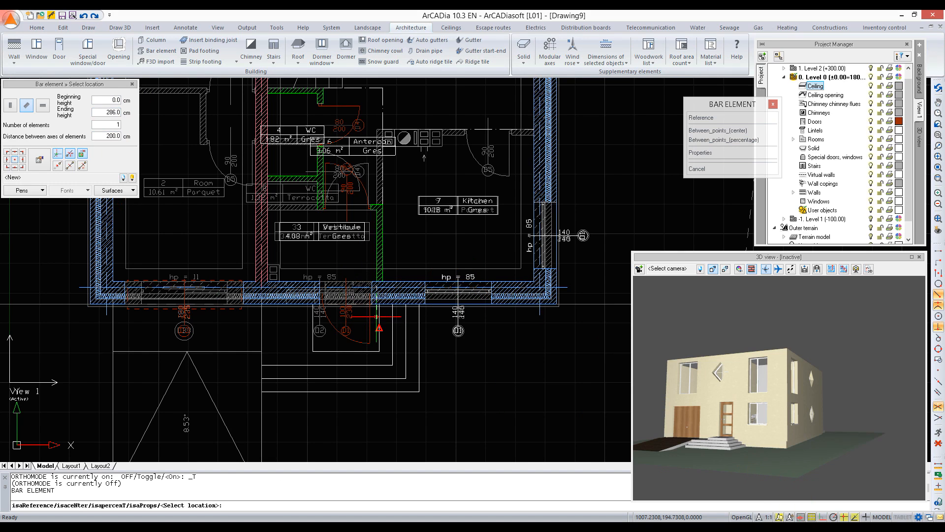
Step: Draw the inclined bar from a point 40 cm along the outer wall from the entrance door's edge to the middle stair step's outer corner
click(58, 165)
scroll(372, 310, up, 2)
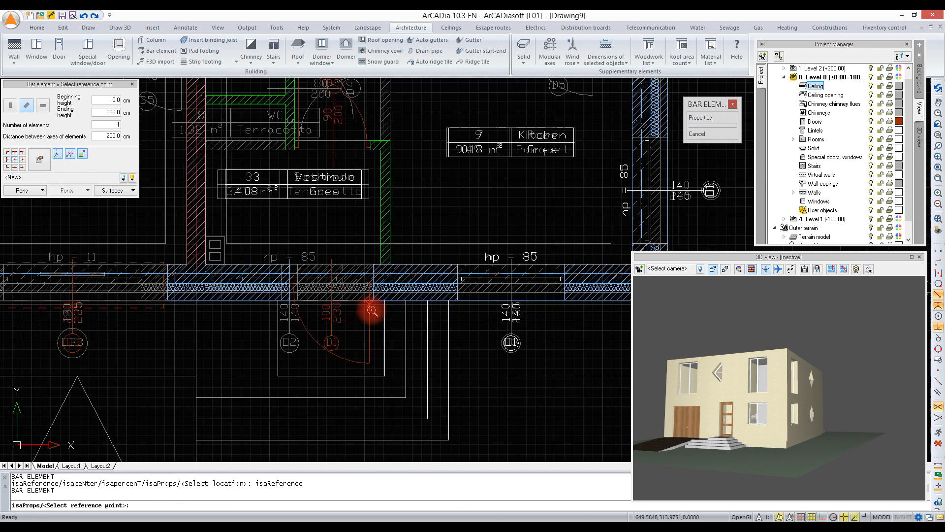
scroll(371, 311, up, 2)
click(375, 293)
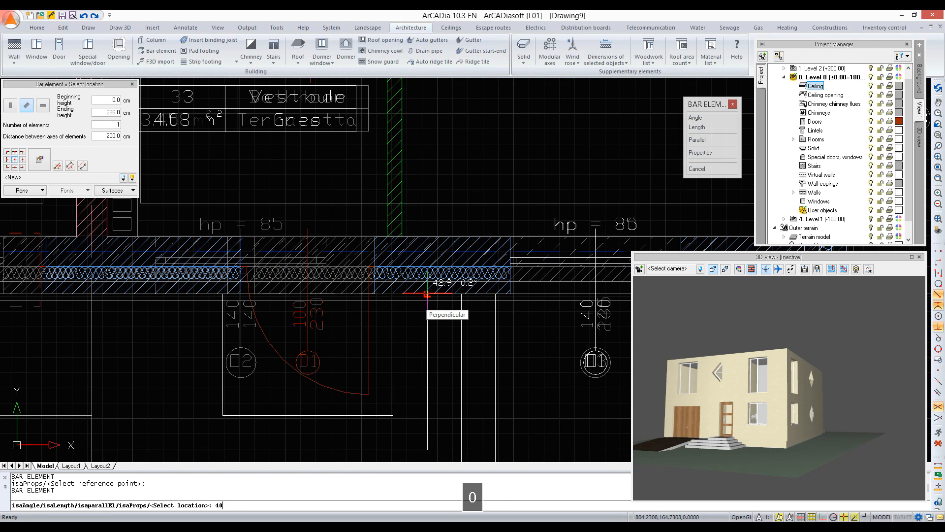
key(Return)
middle_drag(434, 346, 432, 261)
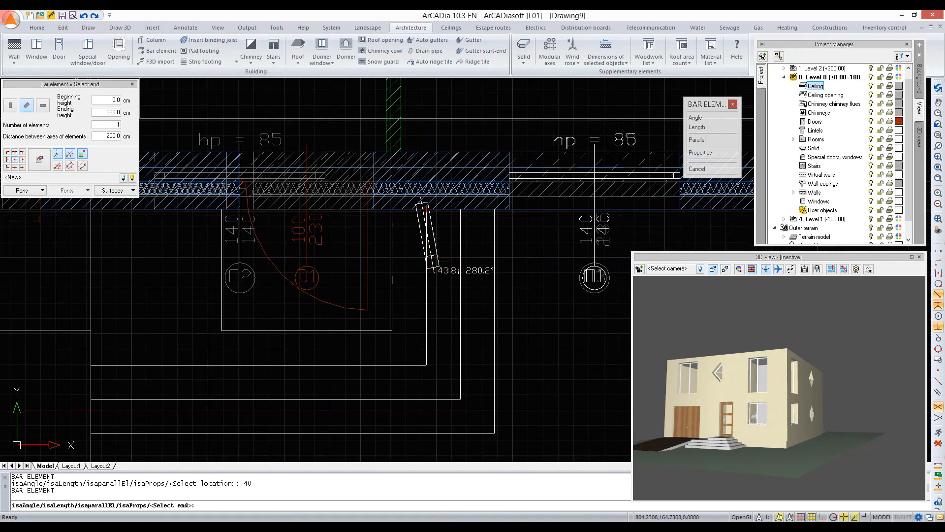
click(460, 396)
mouse_move(715, 424)
mouse_down()
mouse_move(743, 413)
mouse_move(711, 417)
mouse_up()
Step: Set the next inclined bar's beginning height to 286 cm and its ending height to 328 cm
click(103, 115)
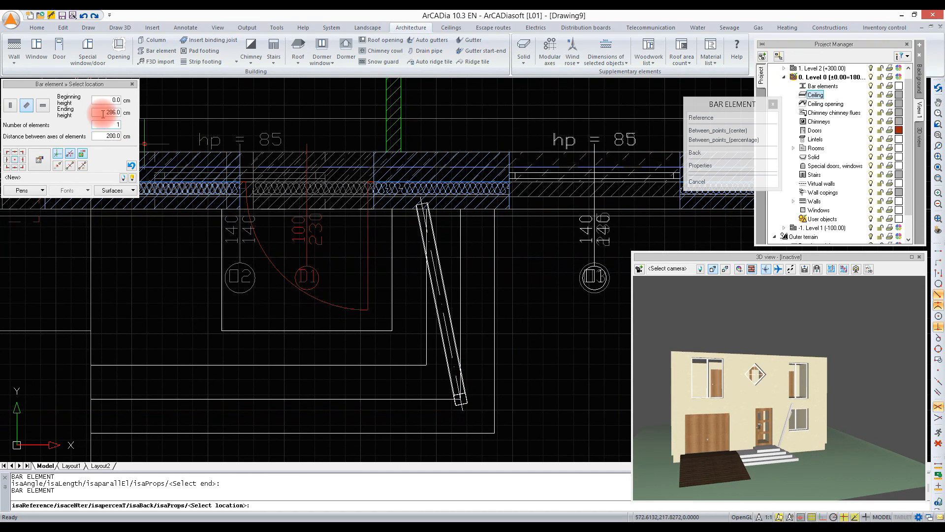
click(112, 100)
text(286)
click(123, 112)
click(112, 98)
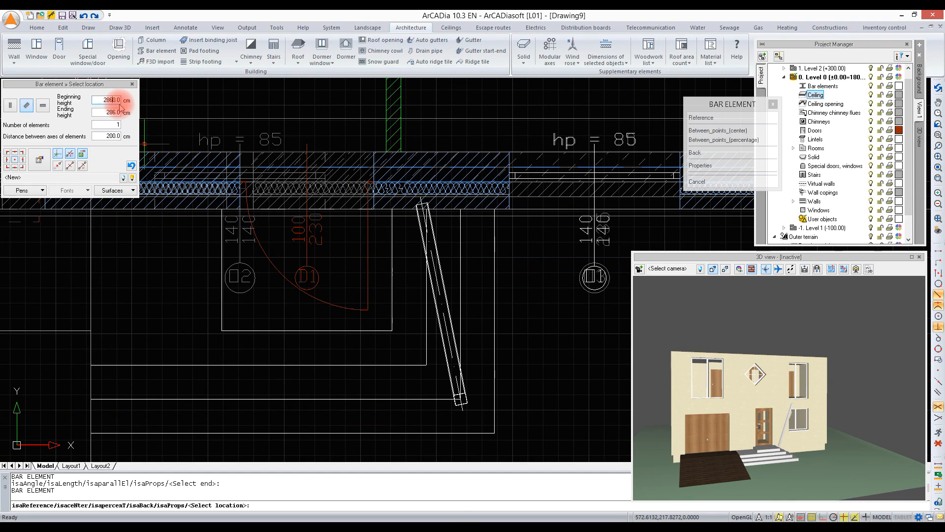
key(Delete)
click(111, 112)
drag(105, 112, 133, 116)
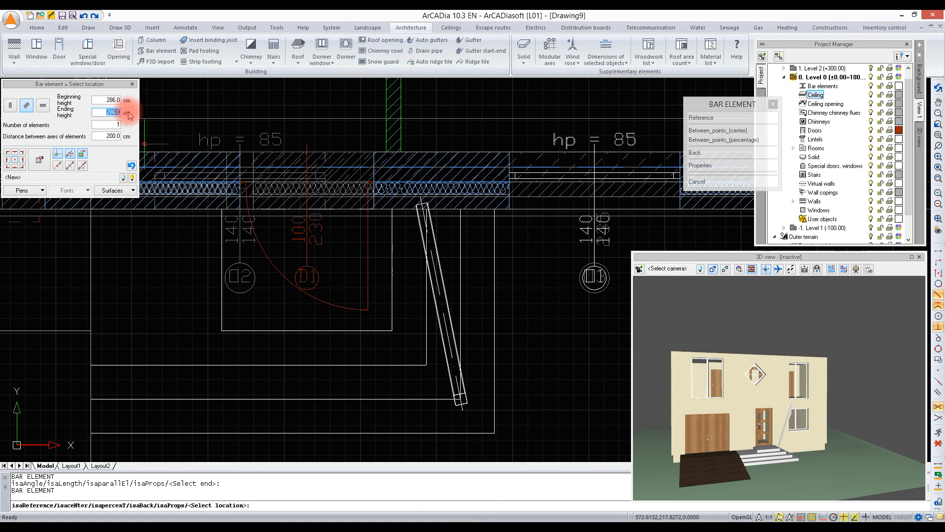
text(3)
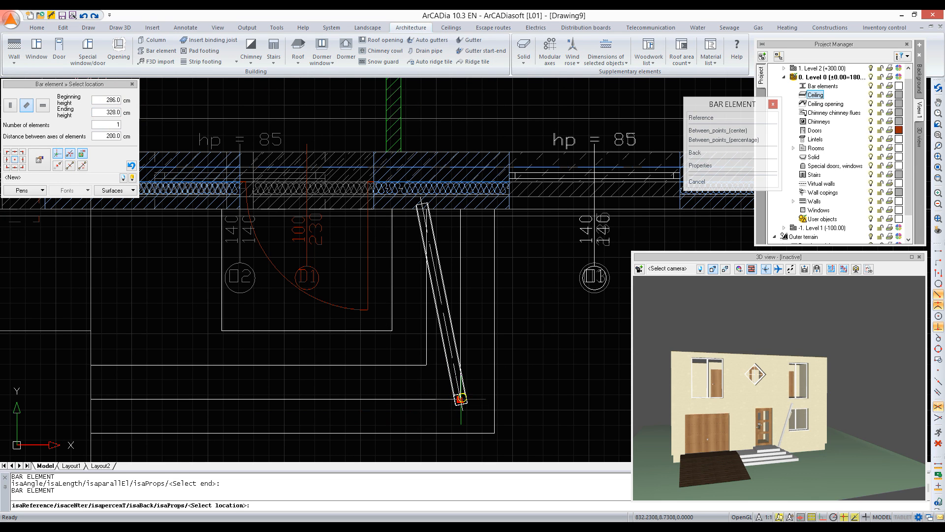
Step: Draw the second inclined bar from the first bar's end at the step corner back to its start point on the wall
click(461, 398)
scroll(424, 206, up, 3)
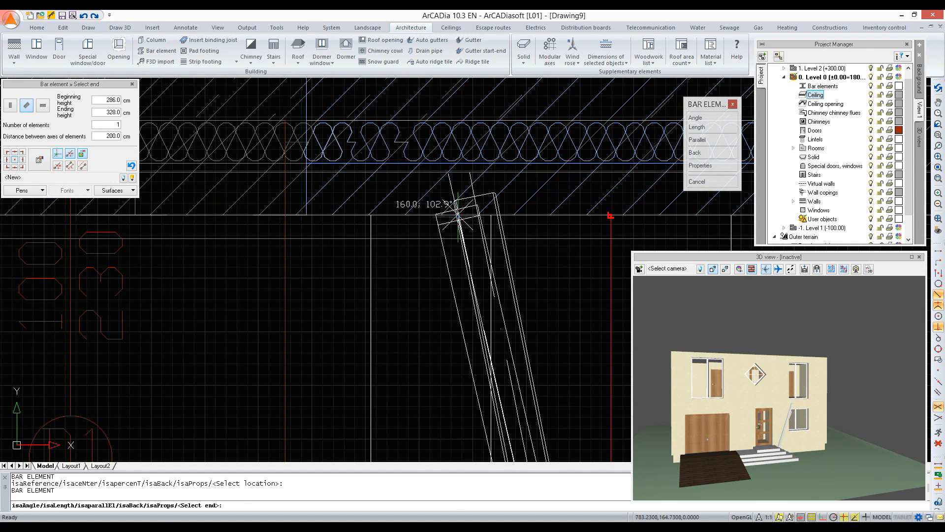
click(479, 212)
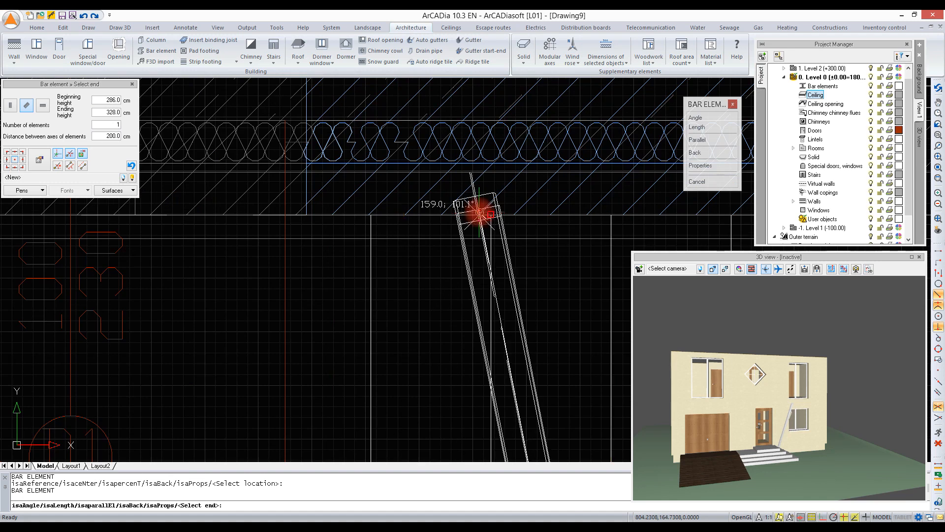
scroll(480, 213, up, 2)
scroll(474, 229, up, 2)
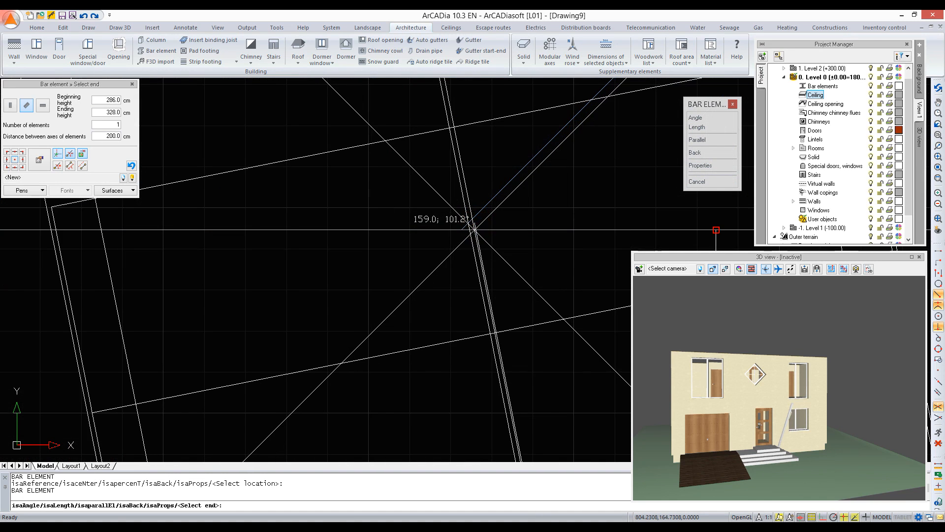
scroll(471, 230, up, 2)
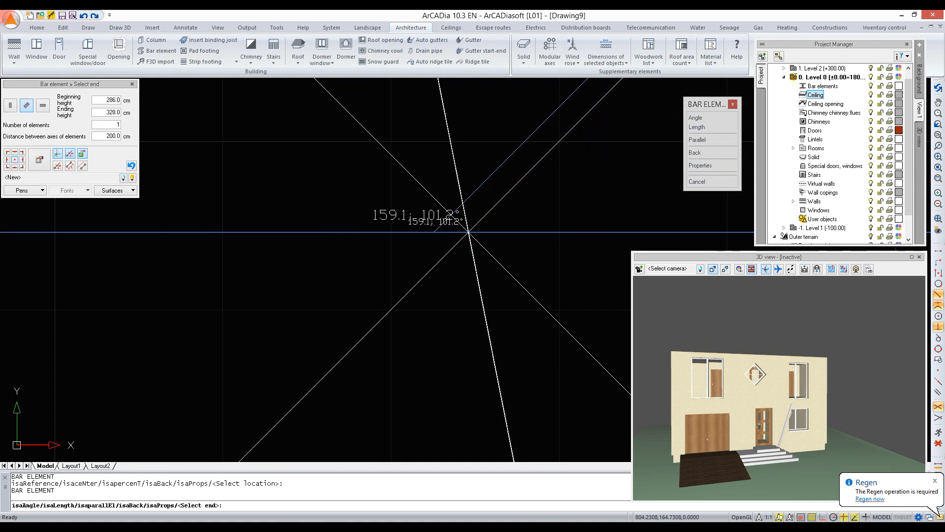
click(469, 231)
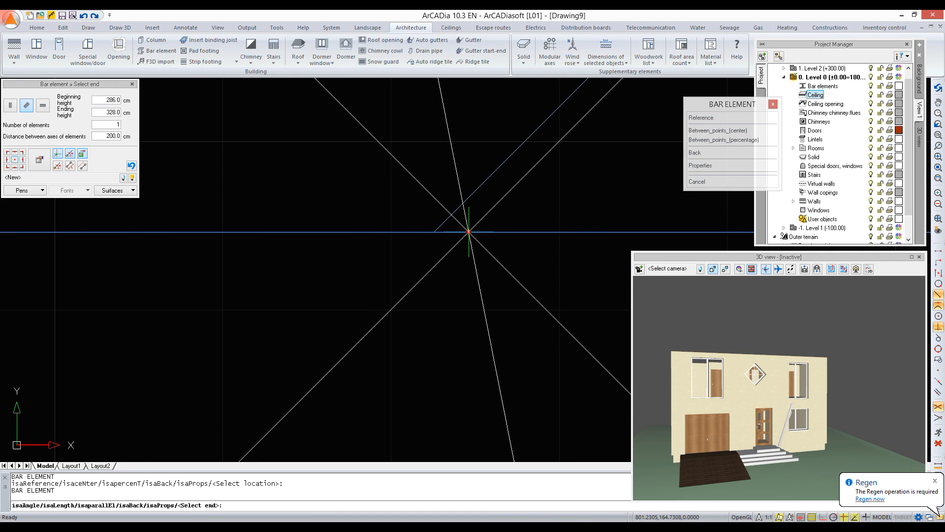
scroll(458, 212, down, 5)
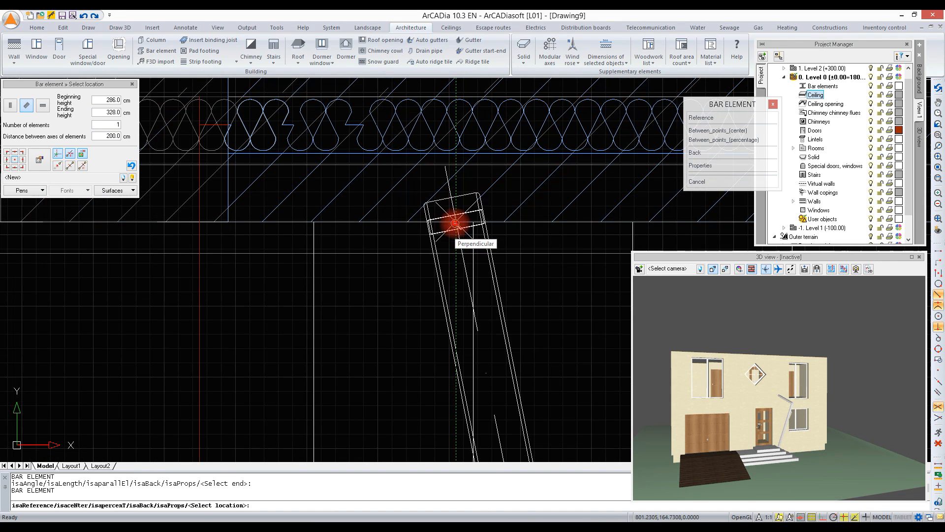
key(Escape)
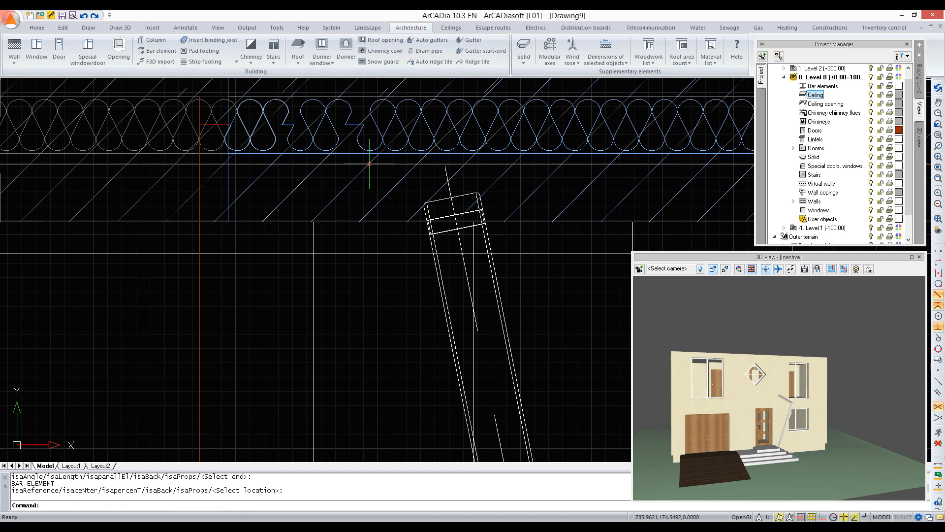
Step: Mirror both inclined bars about the entrance door's vertical centre axis, keeping the originals
scroll(386, 152, down, 5)
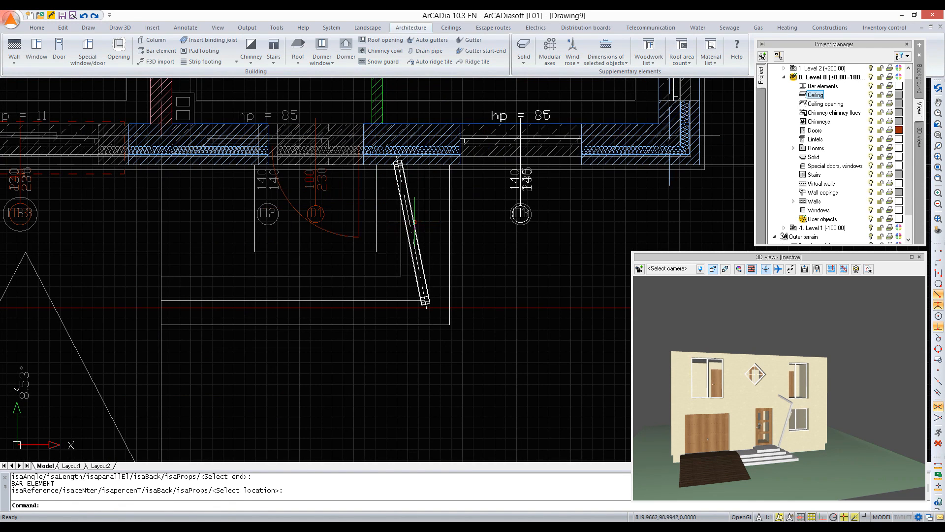
scroll(415, 222, up, 2)
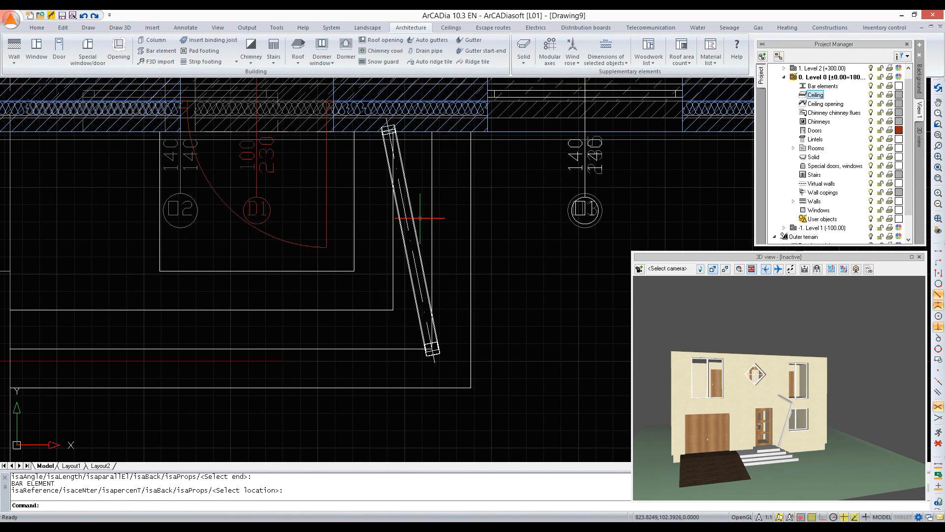
click(410, 217)
click(418, 228)
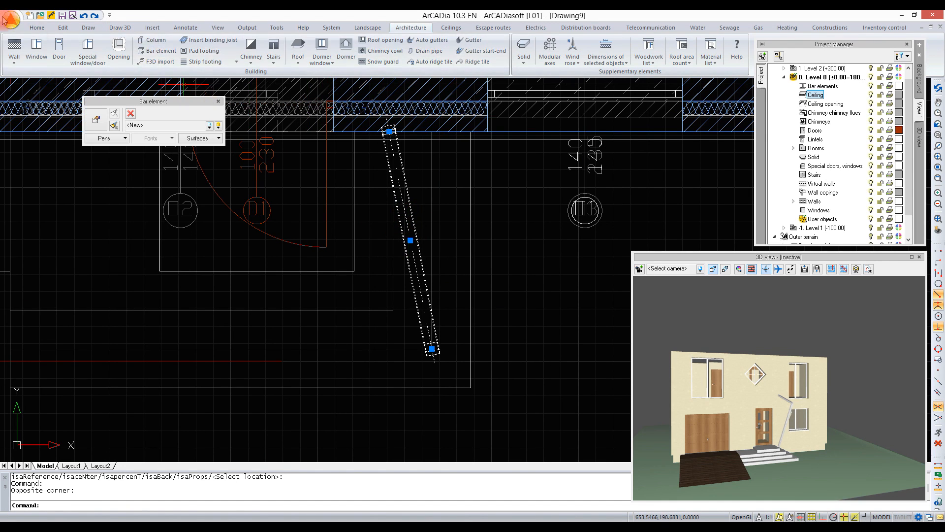
click(37, 29)
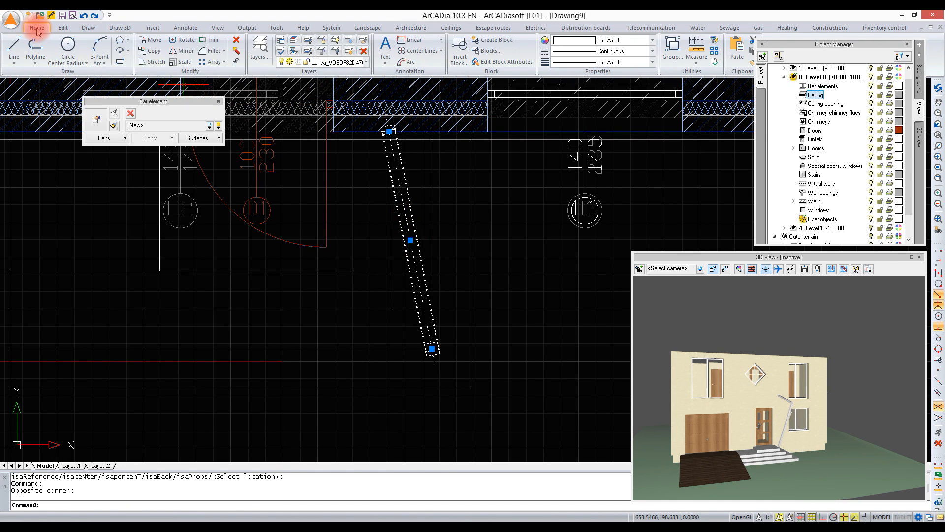
click(184, 53)
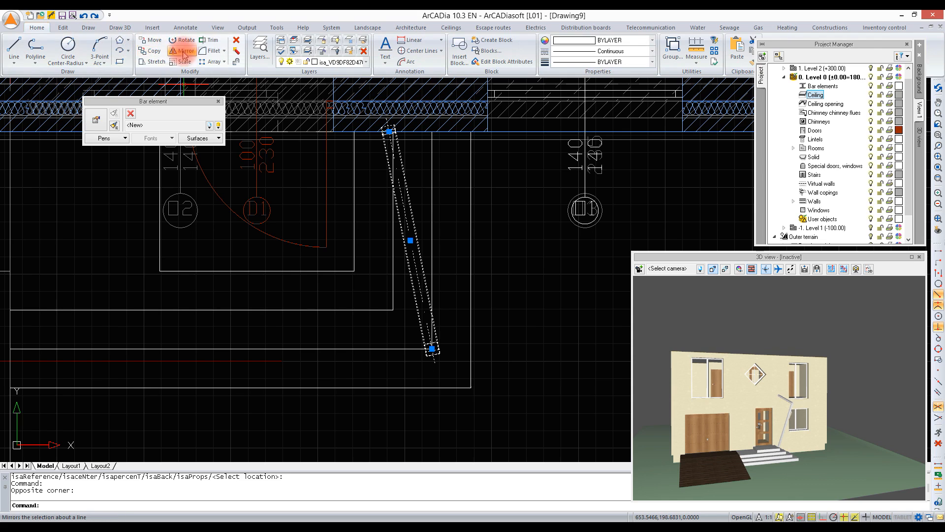
click(254, 197)
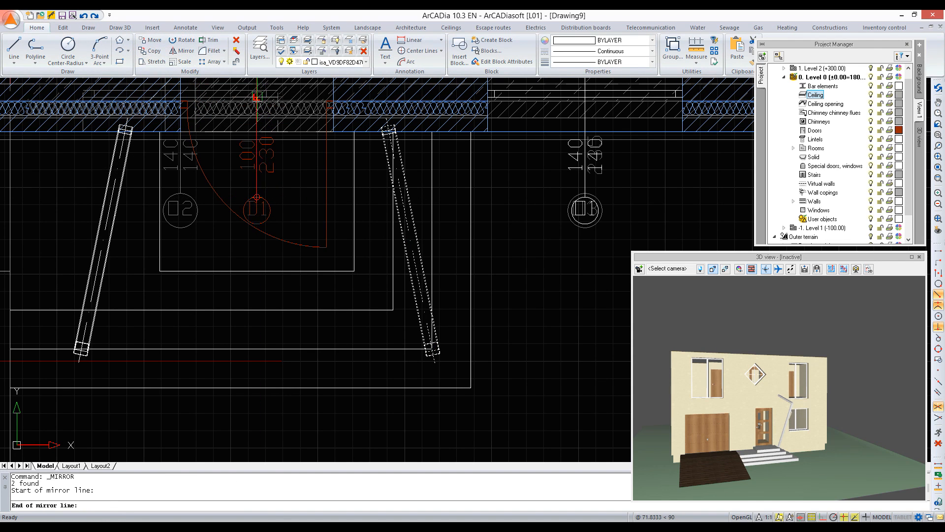
click(258, 96)
click(721, 127)
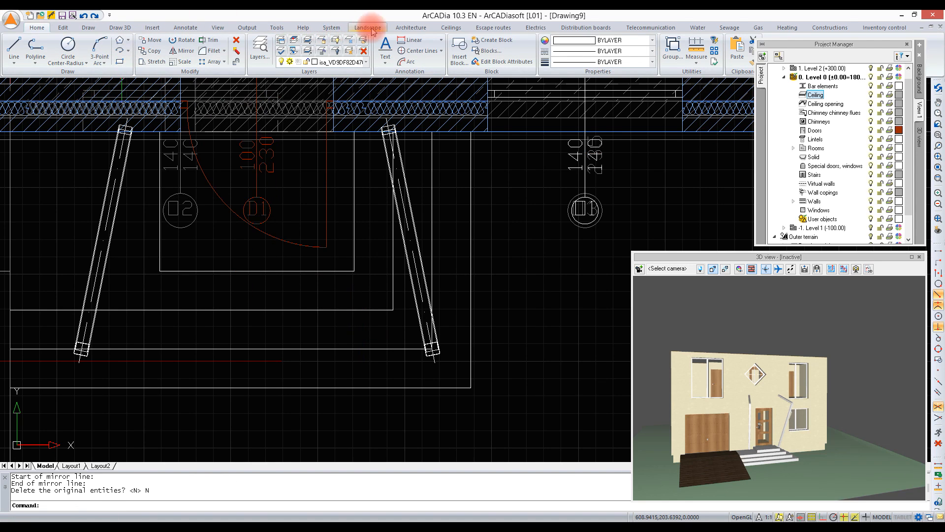
Step: Start a new bar element in horizontal mode and set its beginning height to 326 cm
click(407, 27)
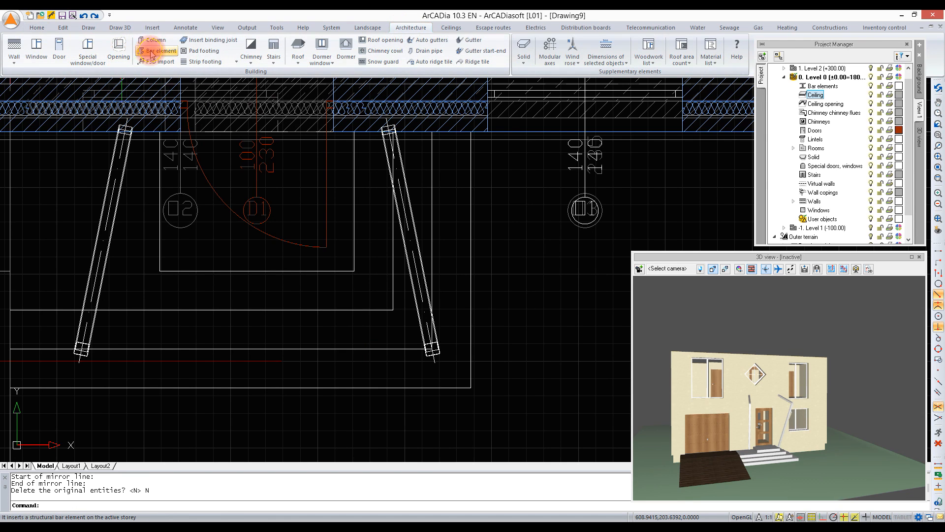
click(149, 52)
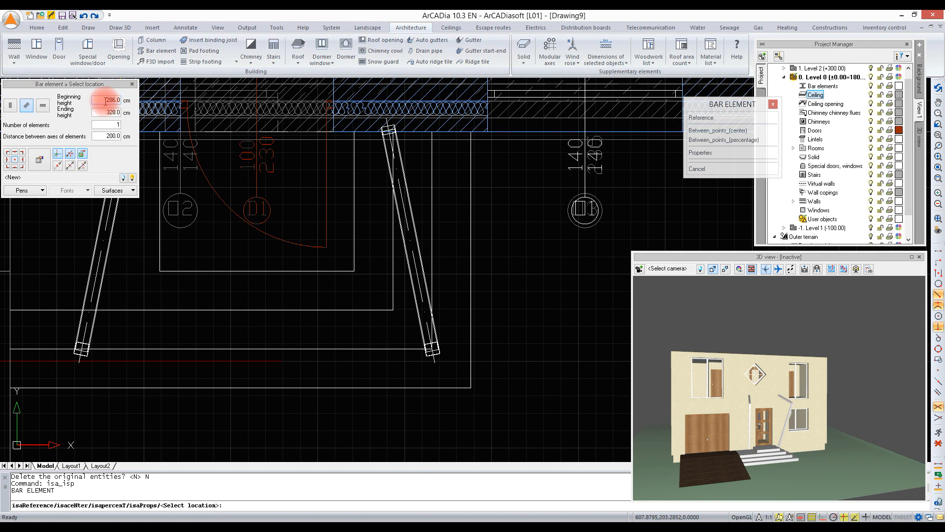
drag(105, 101, 131, 104)
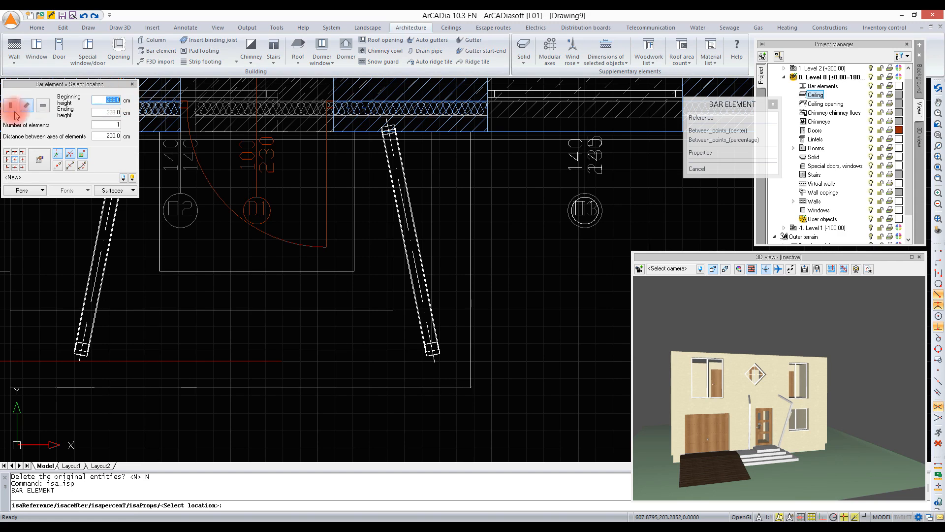
click(43, 105)
click(109, 100)
drag(109, 100, 120, 109)
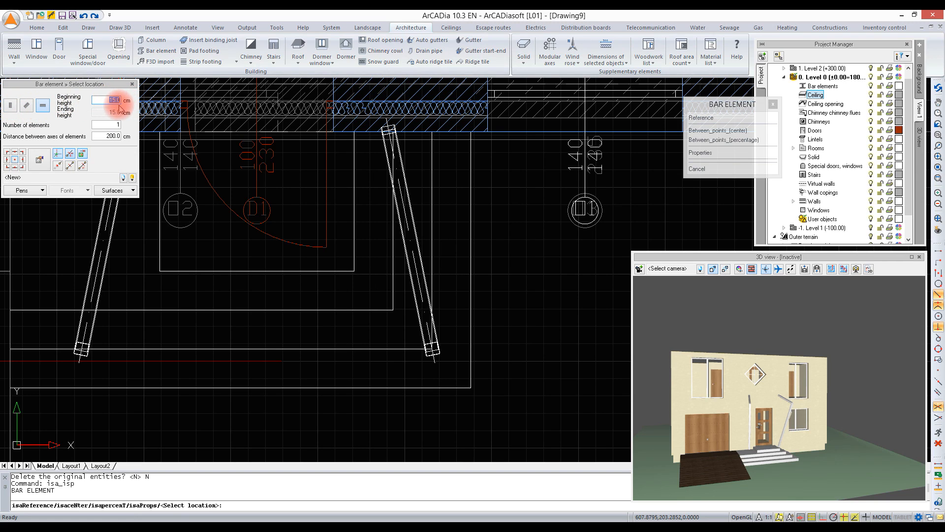
text(326)
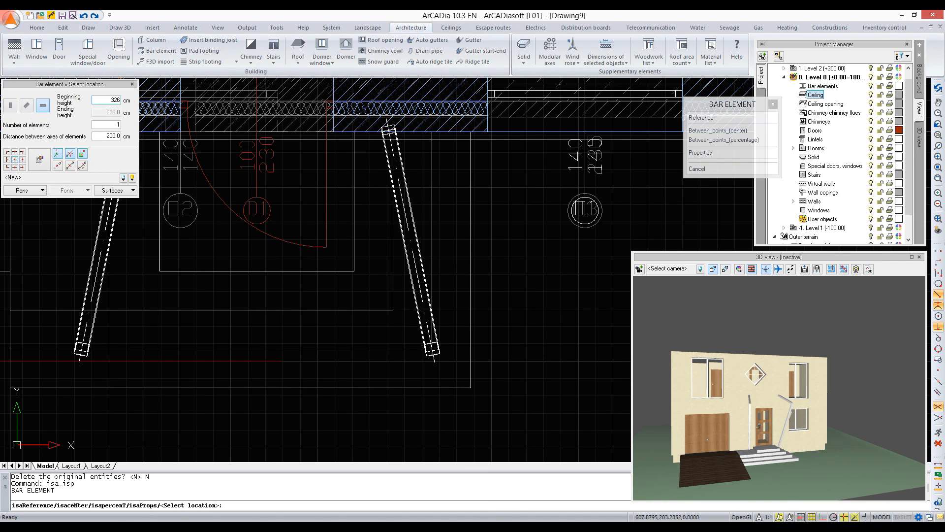
key(BackSpace)
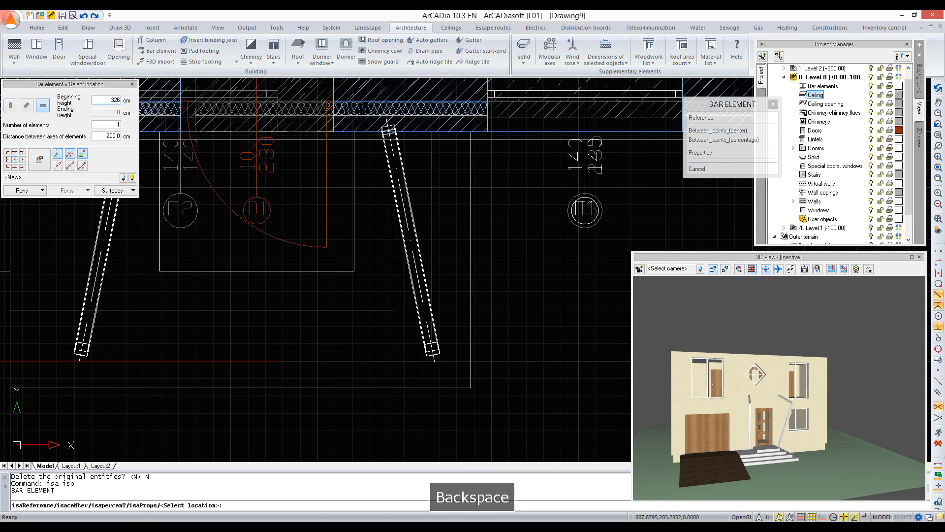
text(6)
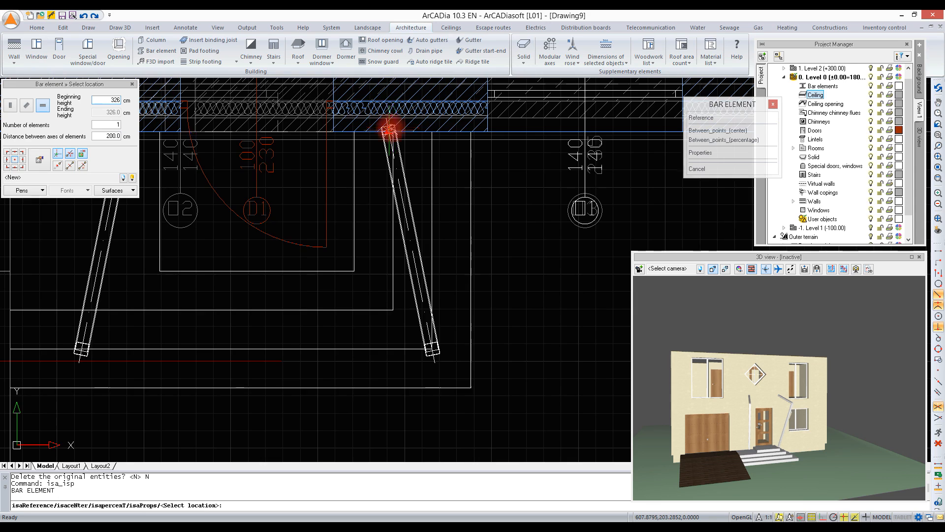
Step: Draw the 326 cm high horizontal bar along the wall face between the wall ends of the two mirrored inclined frames
scroll(389, 128, up, 4)
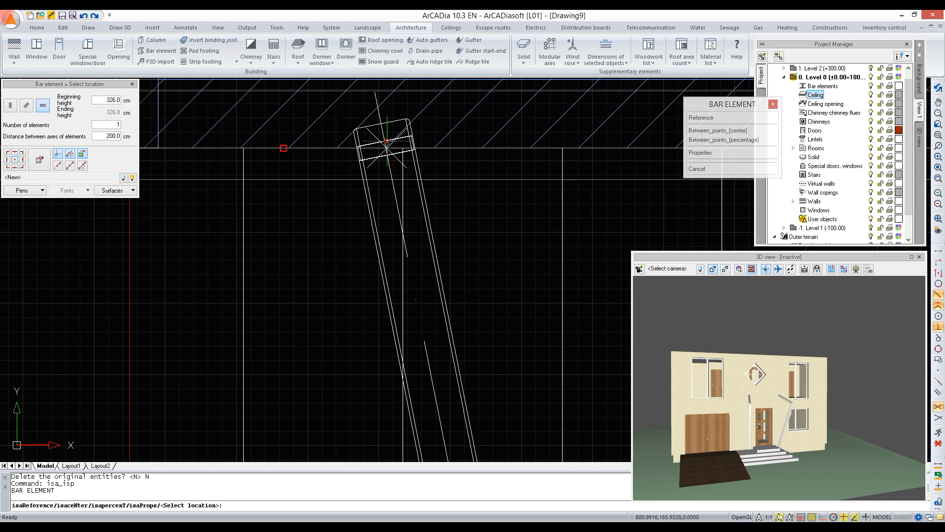
scroll(387, 142, up, 3)
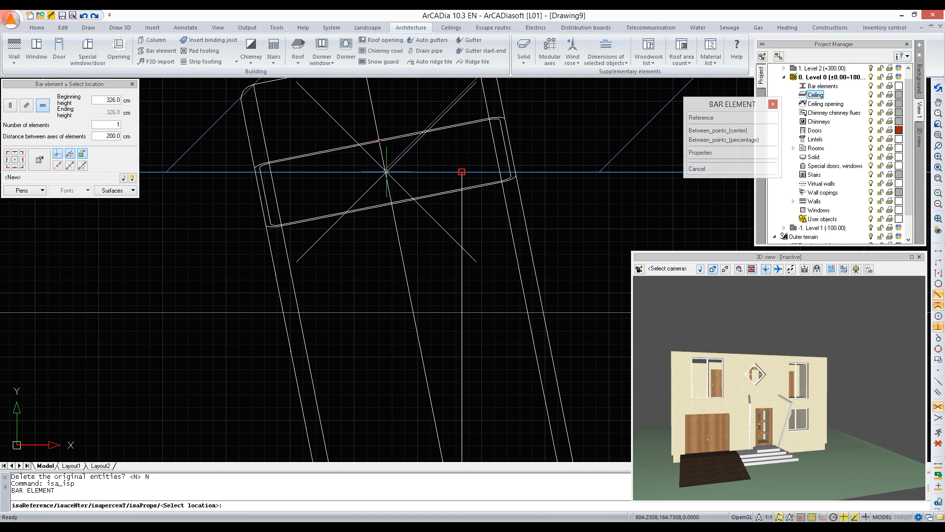
scroll(385, 172, up, 4)
click(385, 175)
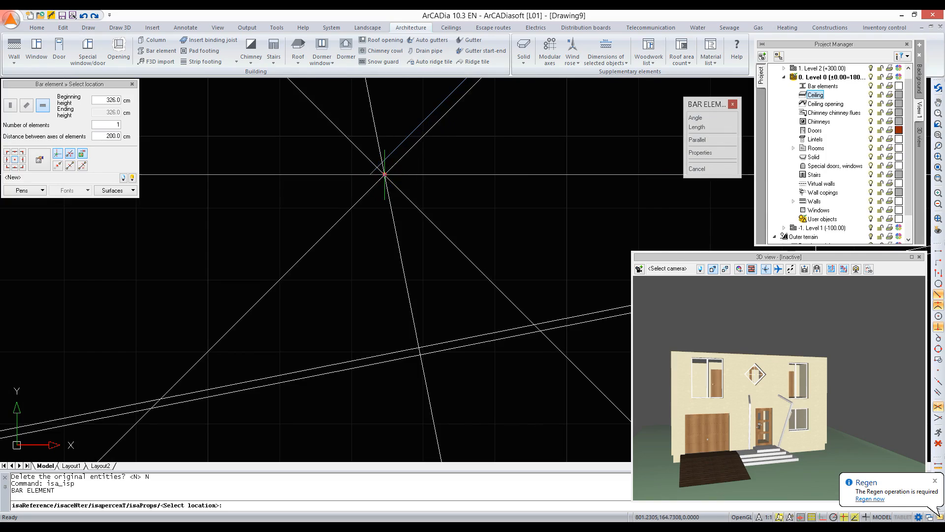
scroll(387, 172, down, 8)
middle_drag(266, 172, 489, 174)
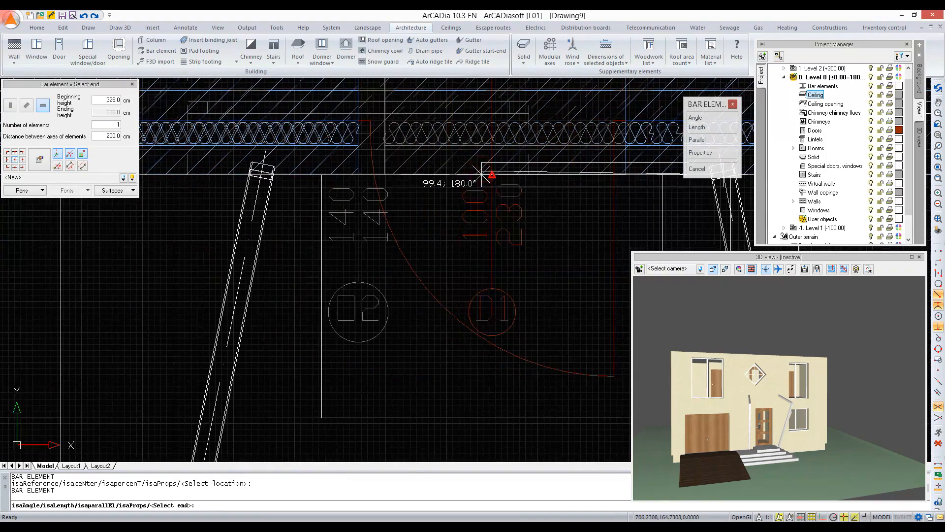
scroll(220, 166, up, 6)
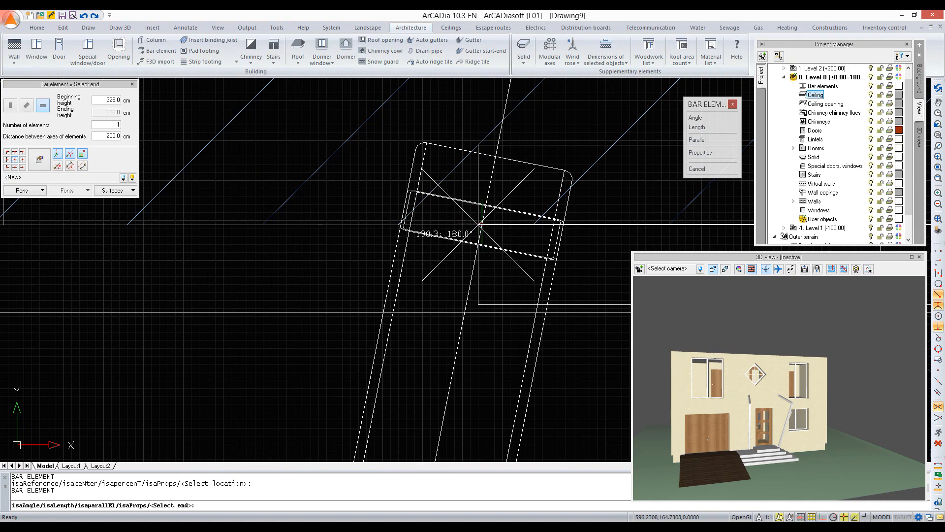
click(481, 224)
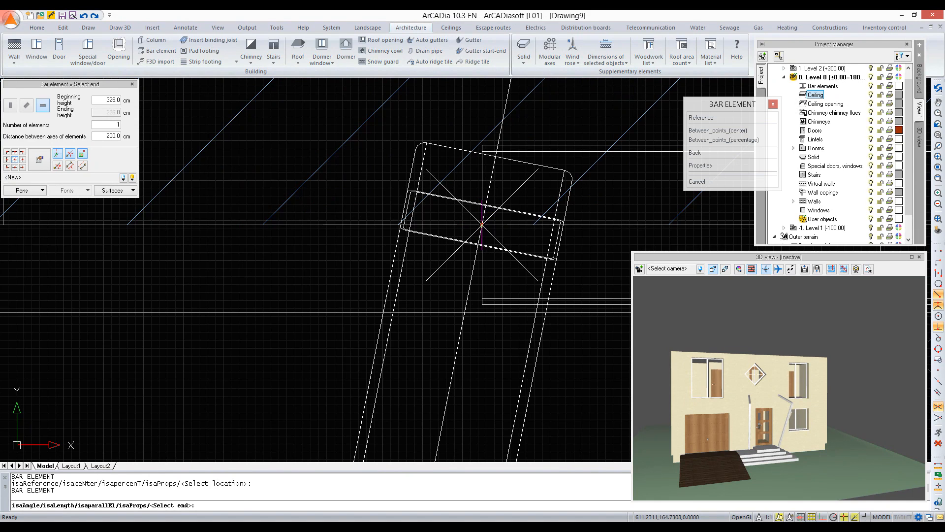
Step: Draw a second horizontal bar at a height of 286 cm between the outer ends of the inclined bars, and finish the command
click(111, 100)
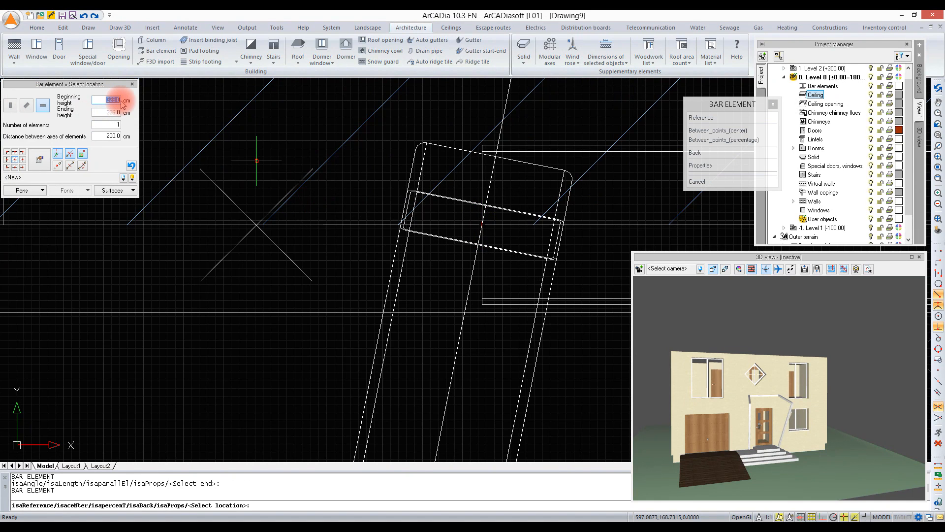
text(286)
click(114, 124)
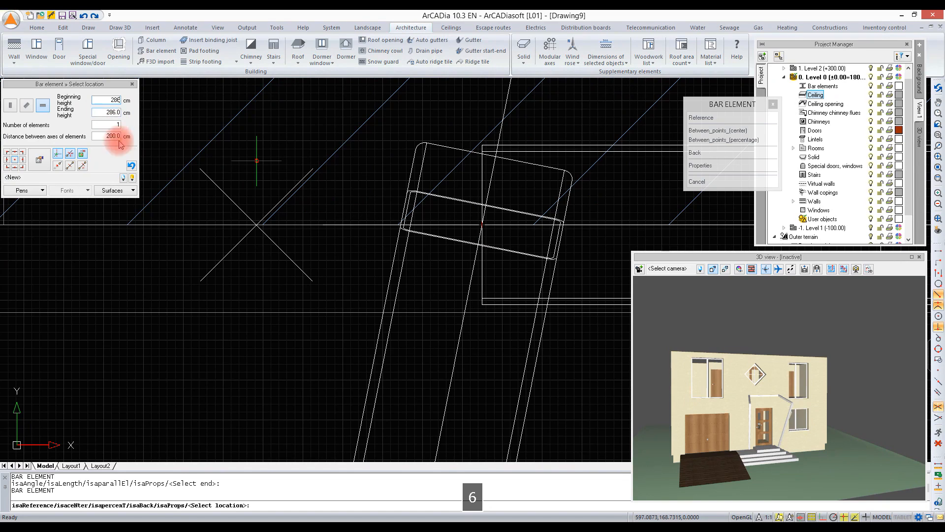
scroll(286, 170, down, 6)
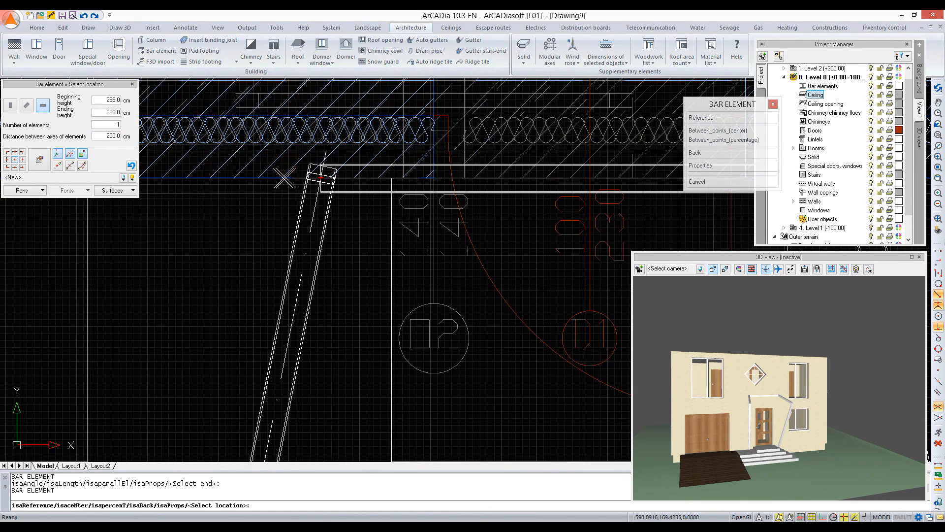
scroll(296, 212, up, 6)
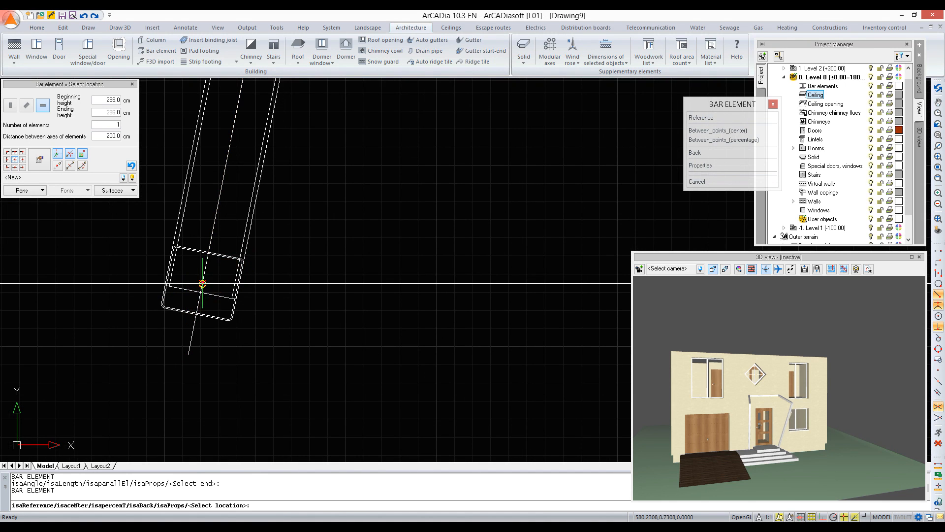
click(202, 283)
scroll(274, 285, down, 3)
scroll(499, 291, up, 3)
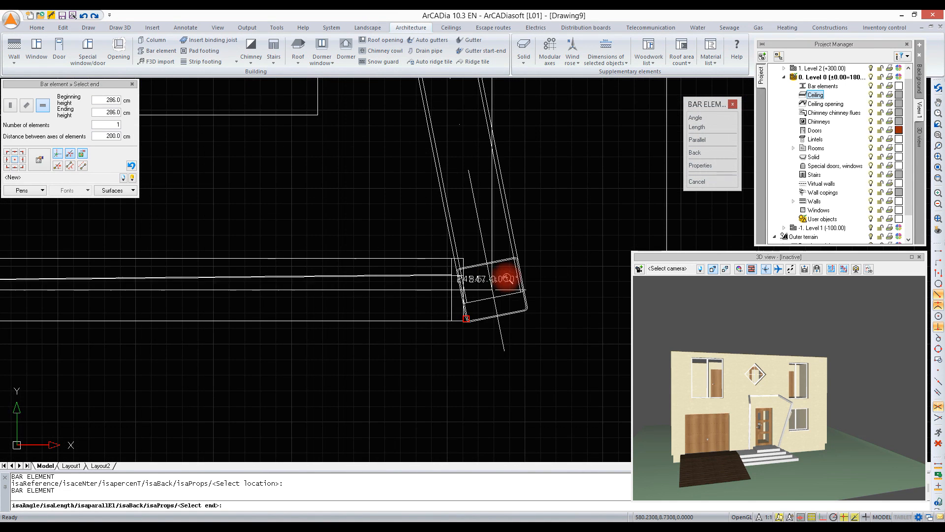
click(492, 289)
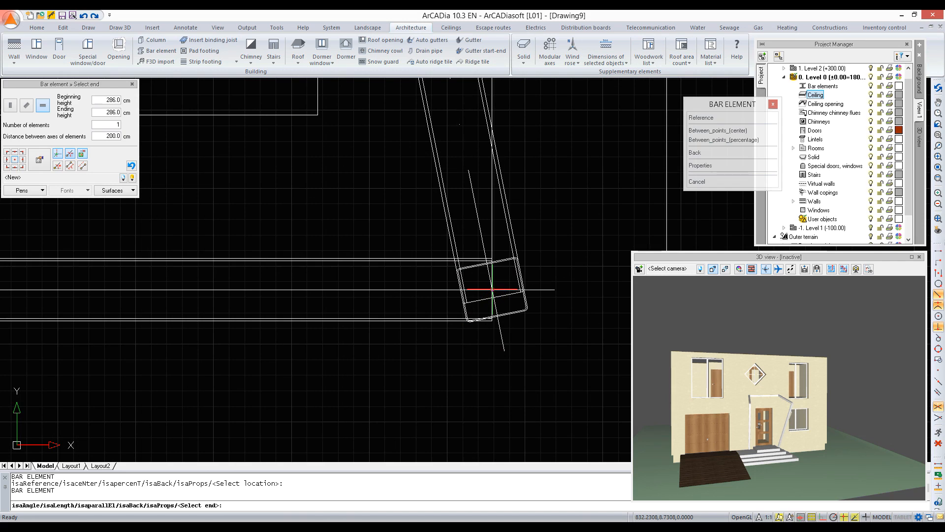
scroll(517, 348, down, 3)
key(Escape)
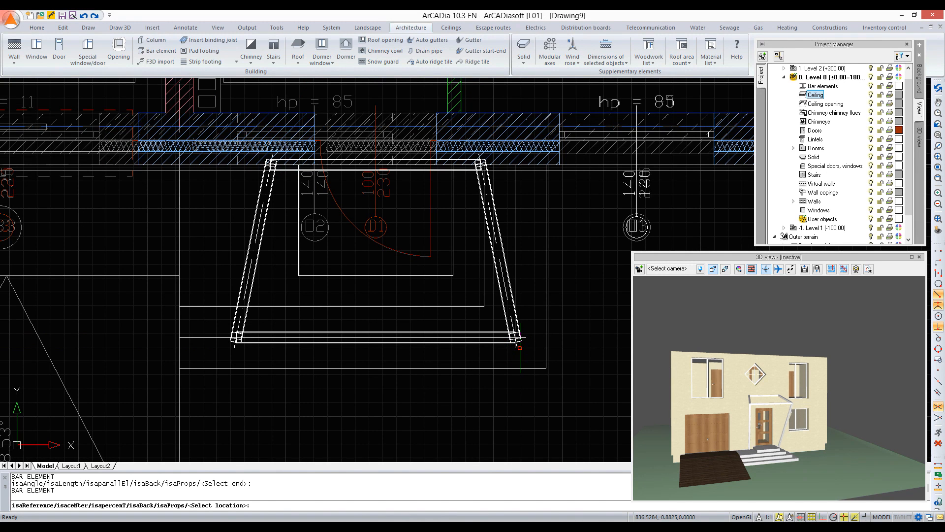
Step: Move the wall-side horizontal bar 5 cm outward so that its back edge lies on the wall face
scroll(458, 141, up, 5)
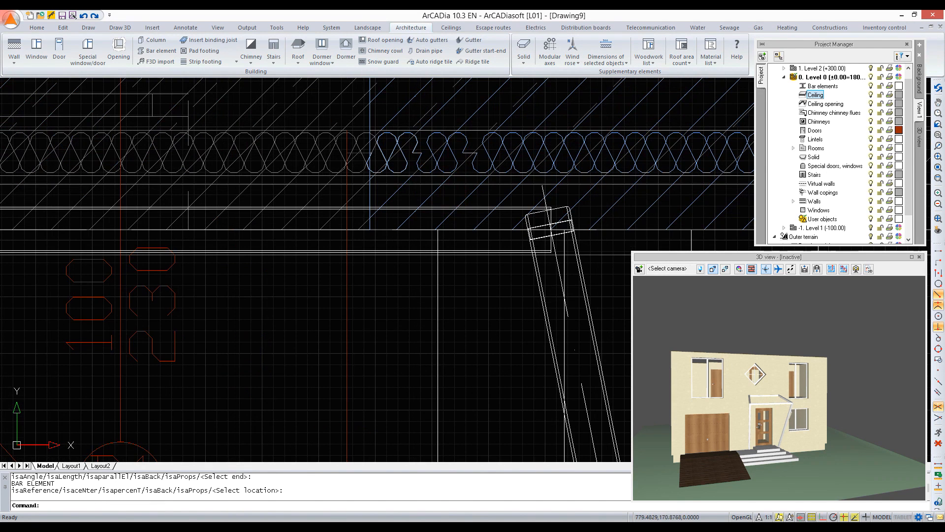
click(463, 207)
right_click(469, 197)
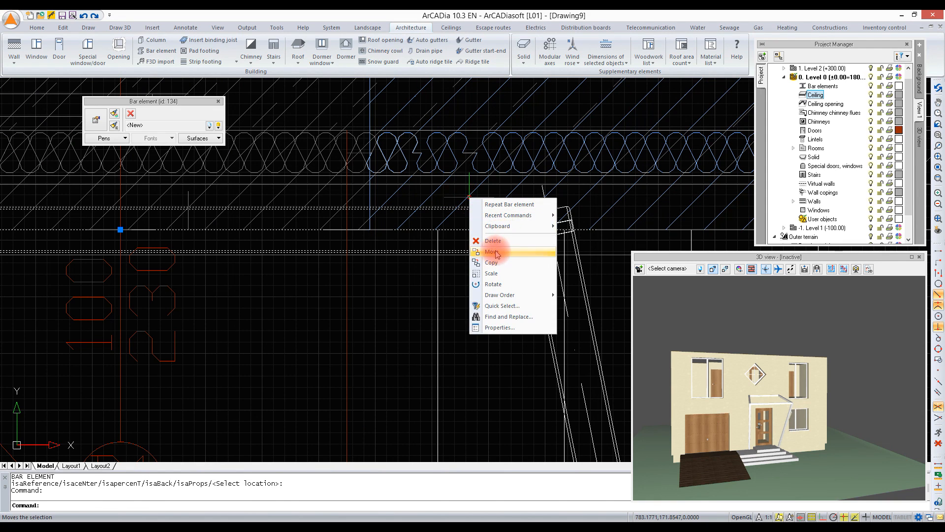
click(492, 251)
click(121, 207)
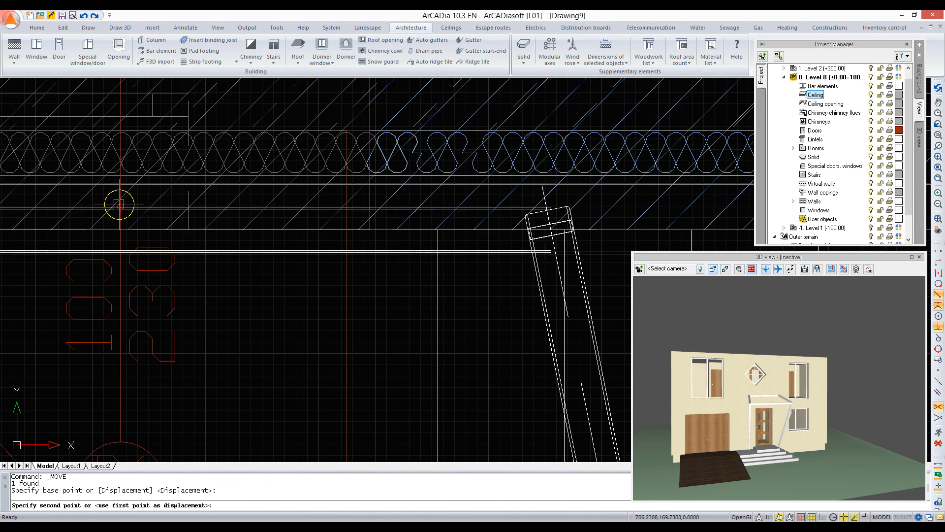
click(120, 230)
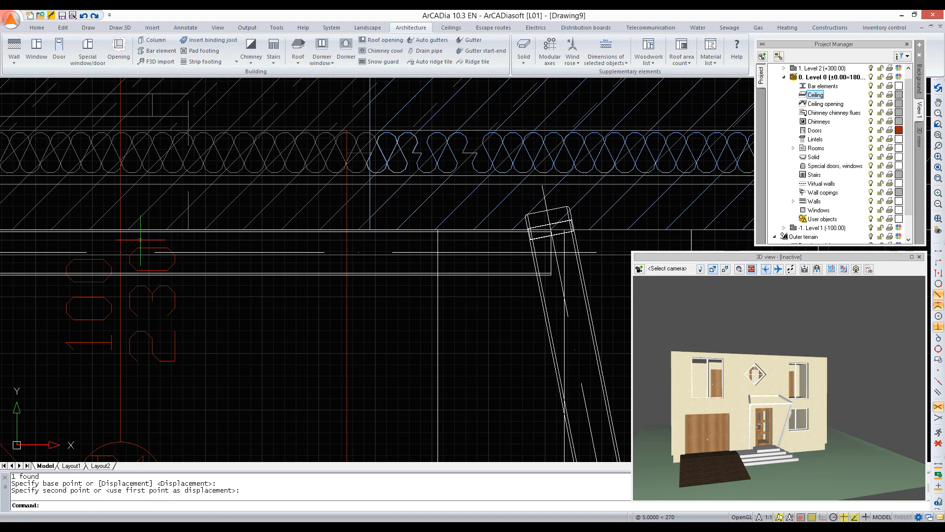
Step: Make Level 2 (+300.00) the active level and expand its contents in the project tree
drag(719, 373, 734, 395)
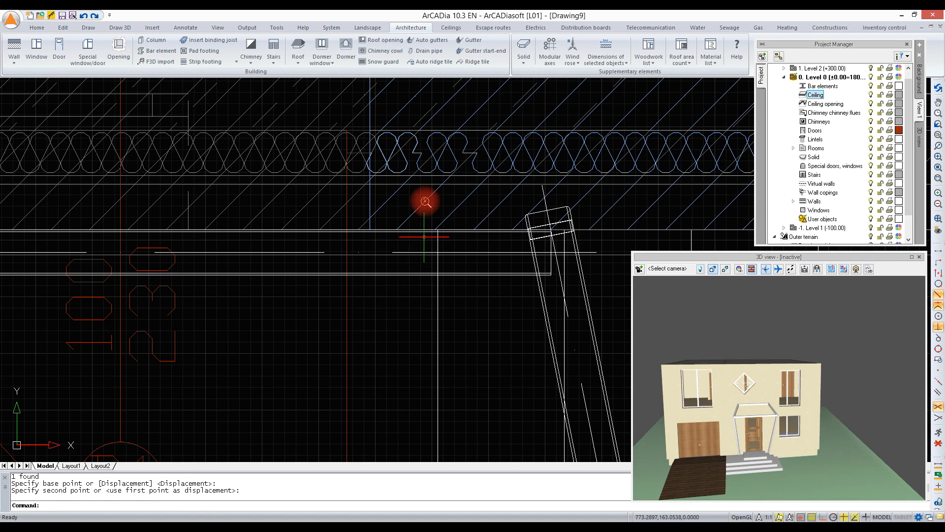
scroll(422, 207, down, 5)
scroll(511, 186, up, 5)
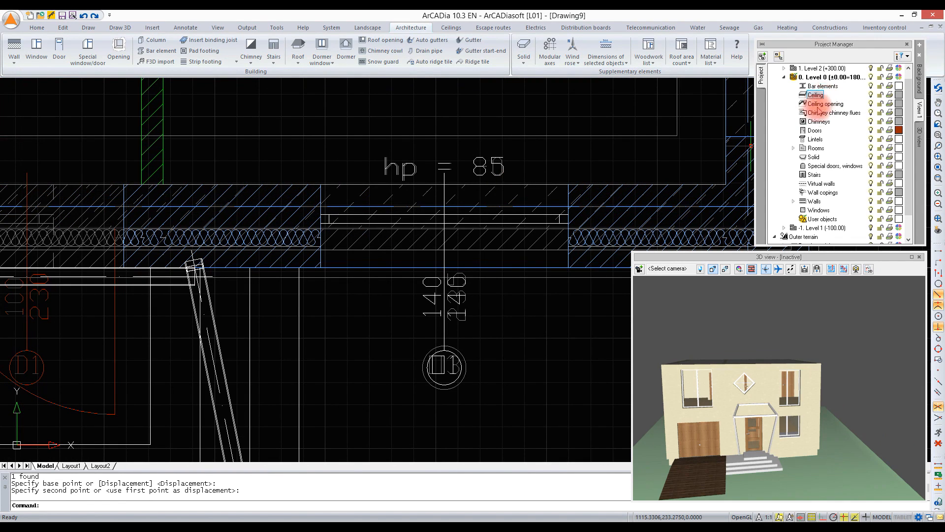
double_click(798, 69)
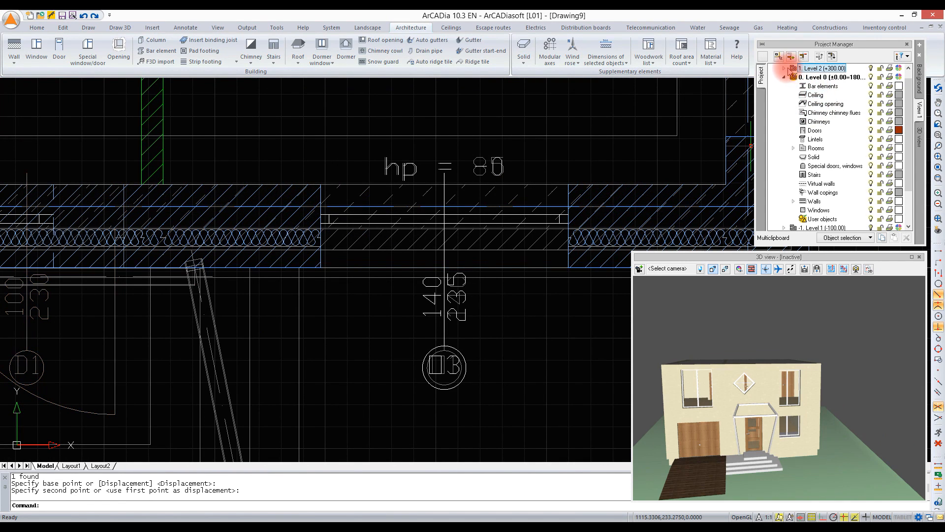
click(784, 68)
scroll(844, 111, up, 1)
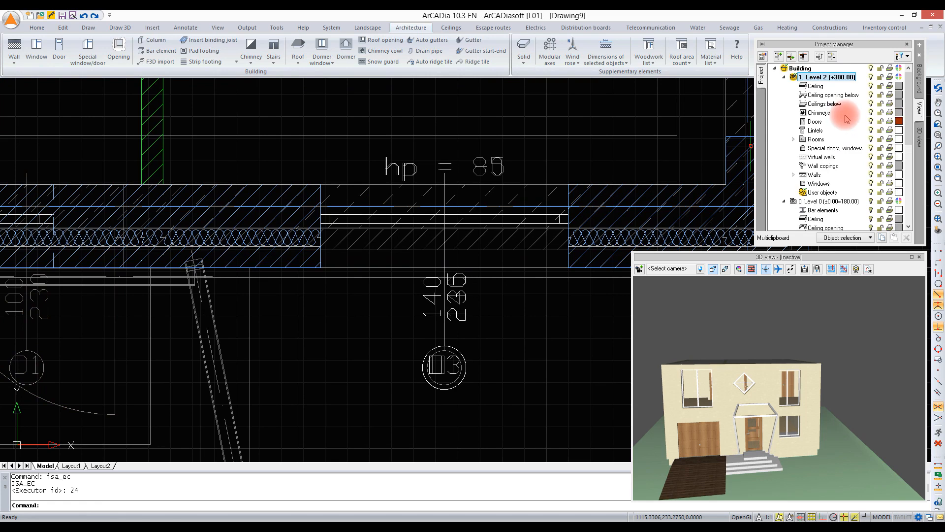
Step: Start a new bar element with a round pipe profile of 5 cm diameter and both axis-to-edge distances set to 2.5 cm
click(157, 51)
click(40, 162)
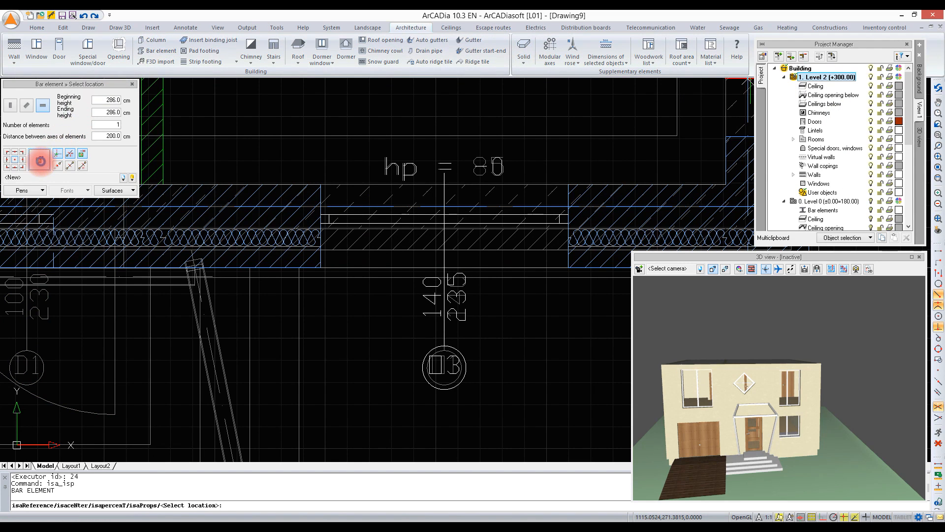
click(457, 324)
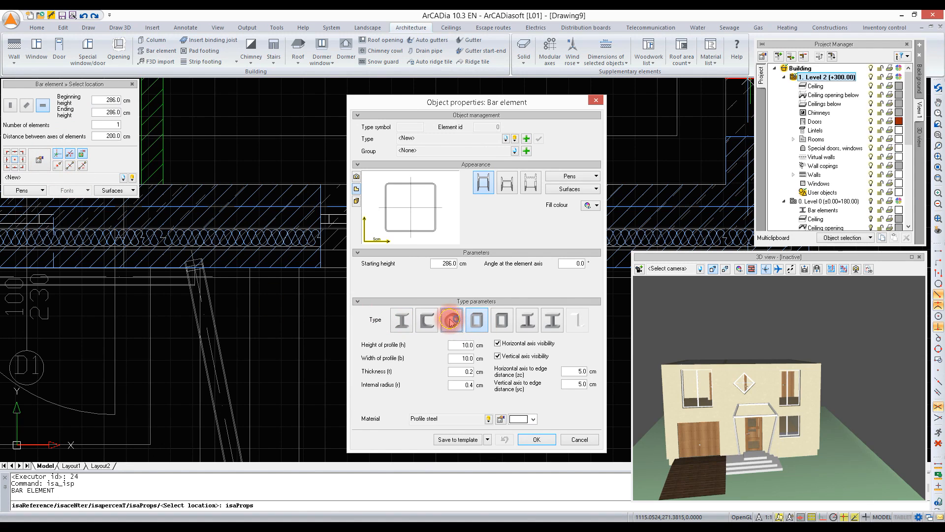
click(467, 347)
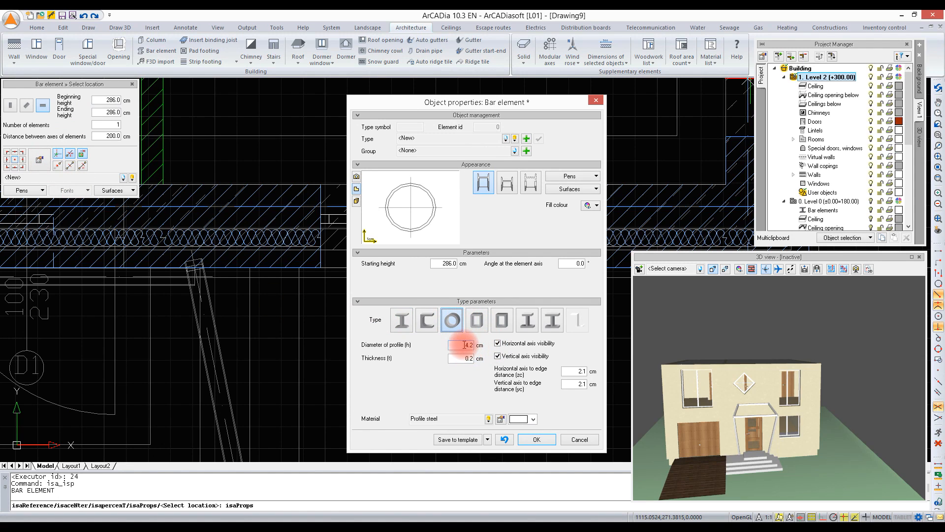
text(5)
click(582, 371)
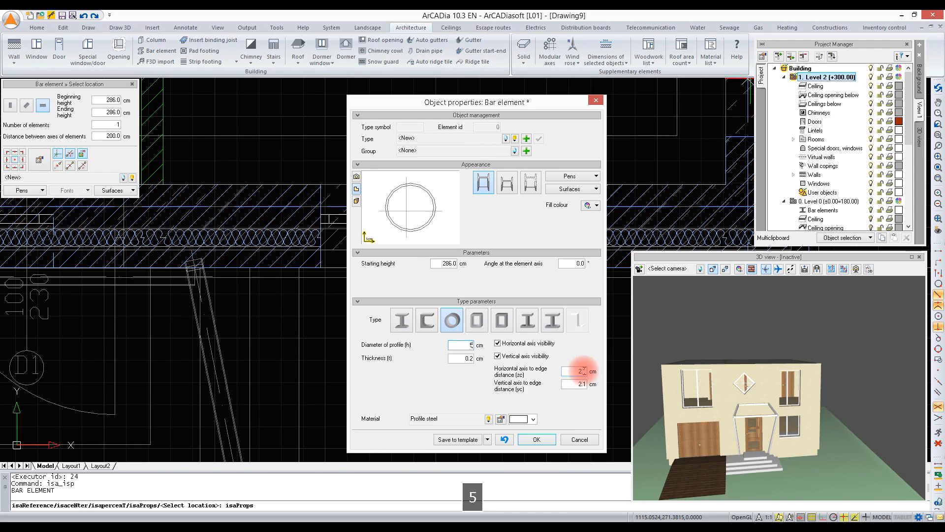
drag(583, 371, 589, 374)
text(5)
click(582, 384)
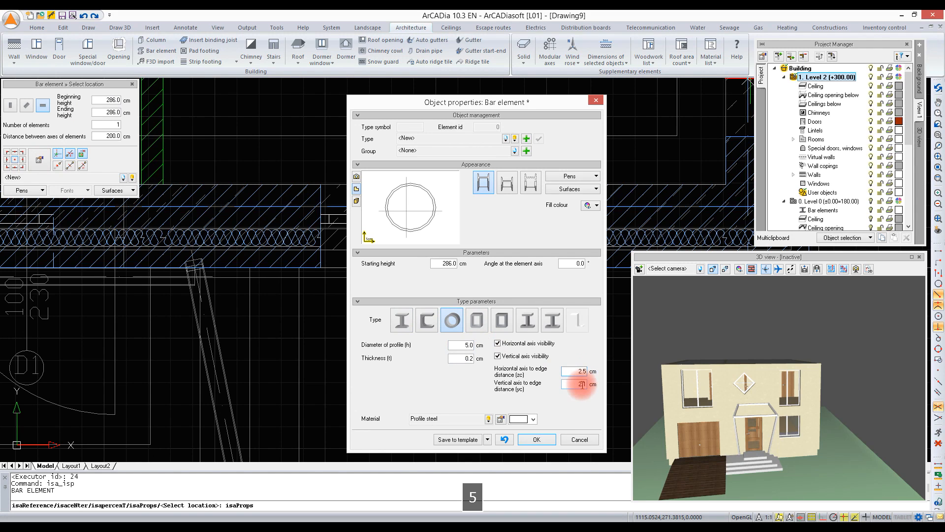
text(5)
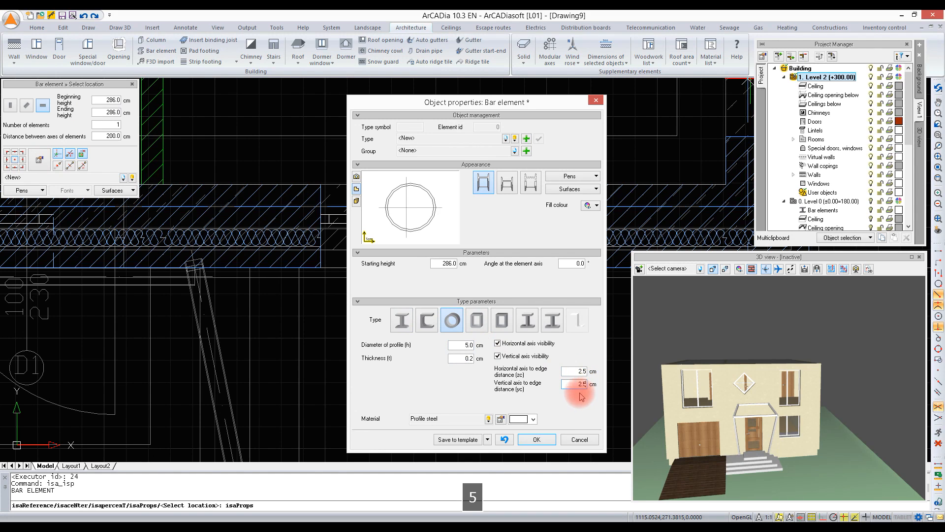
click(539, 440)
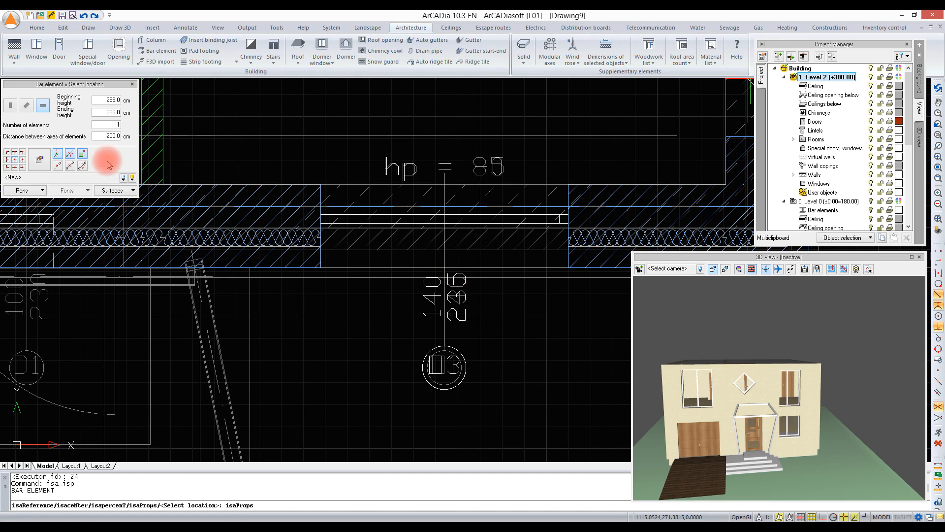
Step: Set the horizontal bar's beginning height to 15 cm and the number of elements to 6
double_click(121, 101)
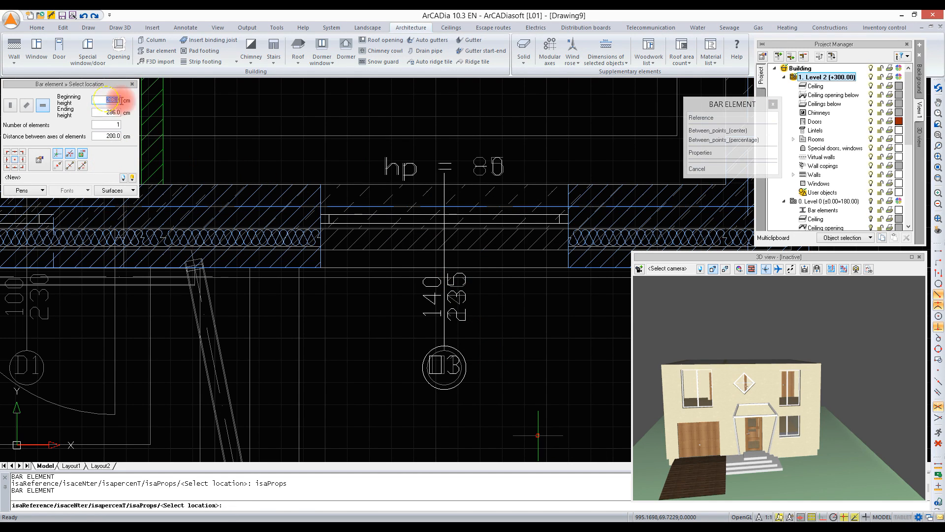
text(15)
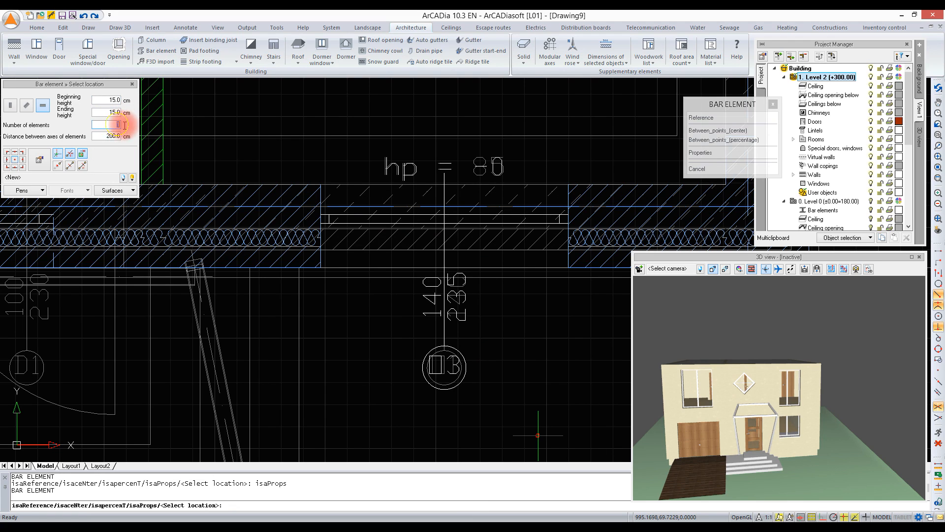
text(6)
key(Tab)
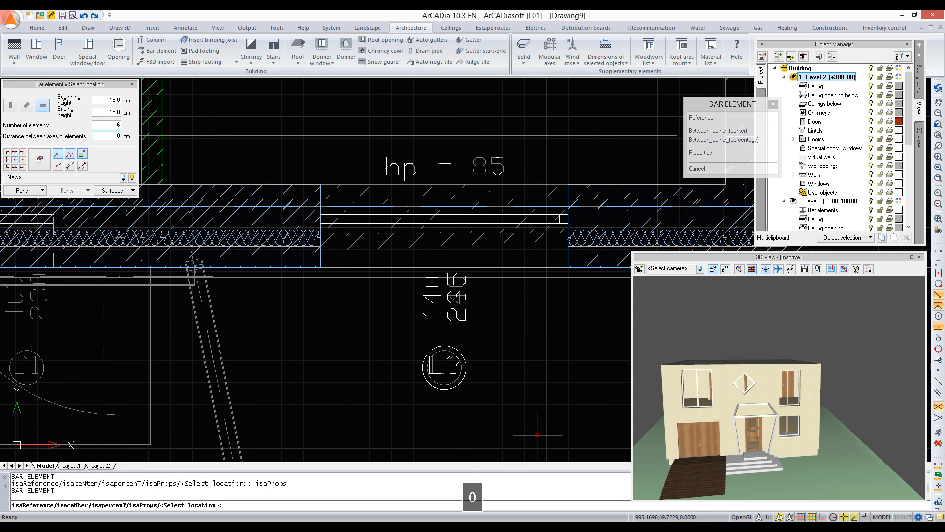
Step: Start the horizontal bars 10 cm left of the Level 2 window opening's left outer corner, using that corner as reference point
click(58, 167)
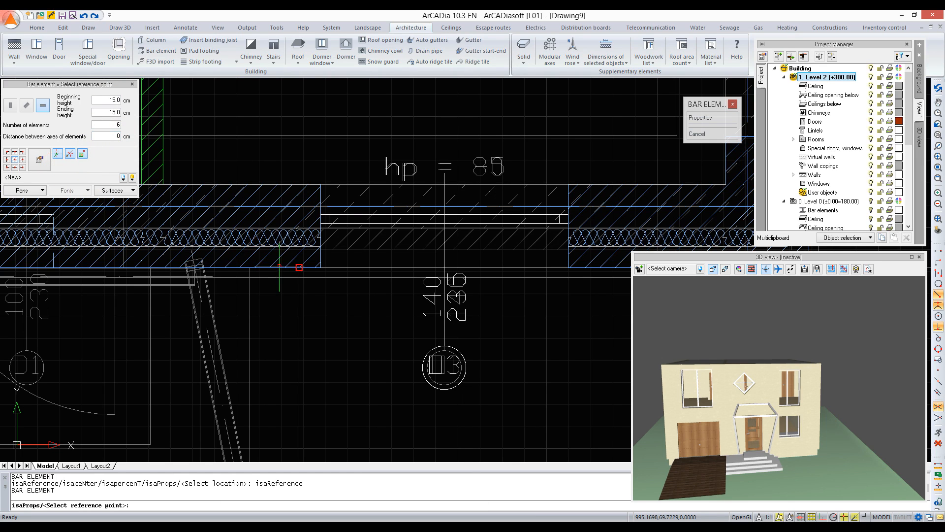
click(321, 267)
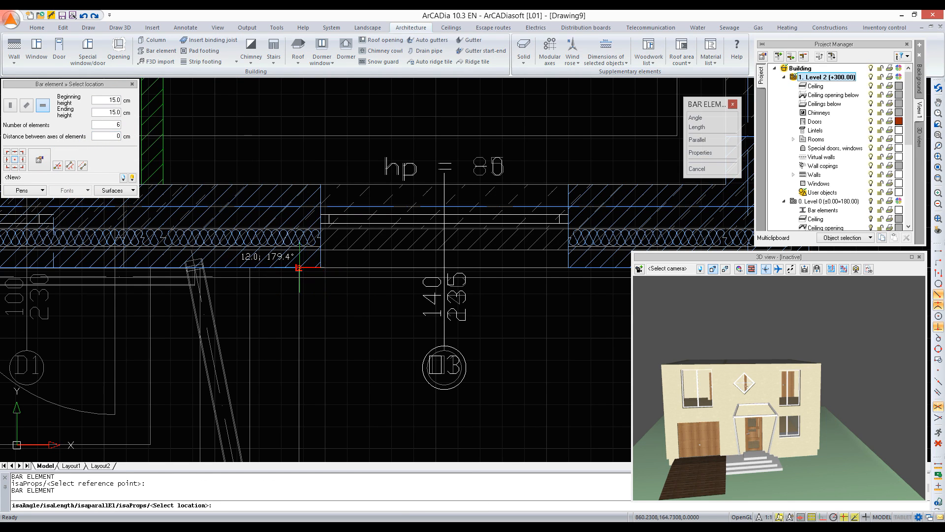
text(10)
key(Return)
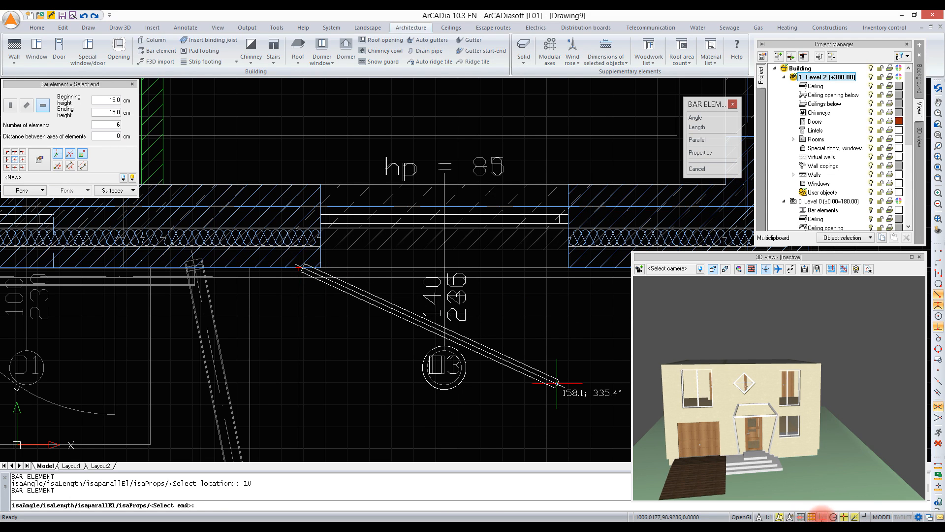
Step: Draw the six bars 160 cm long horizontally across the window opening, with 0 cm between axes and the direction set outward
key(F8)
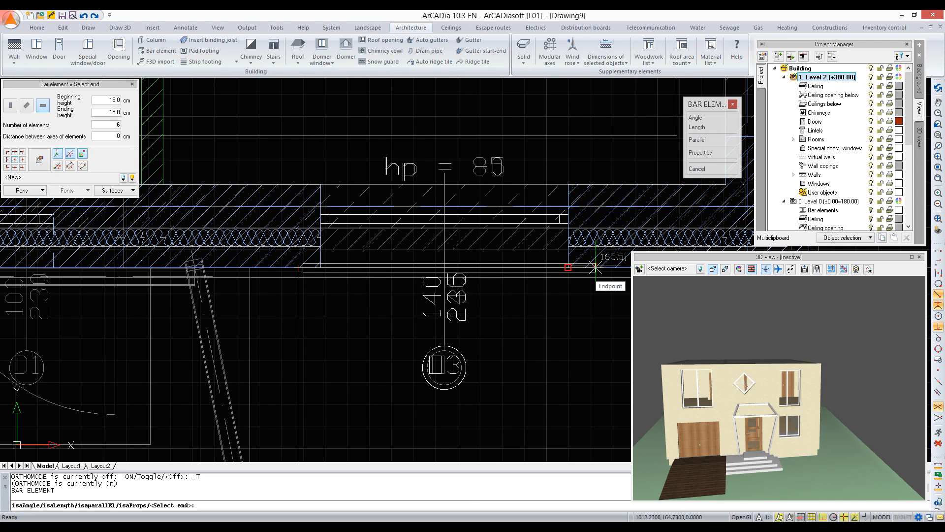
text(160)
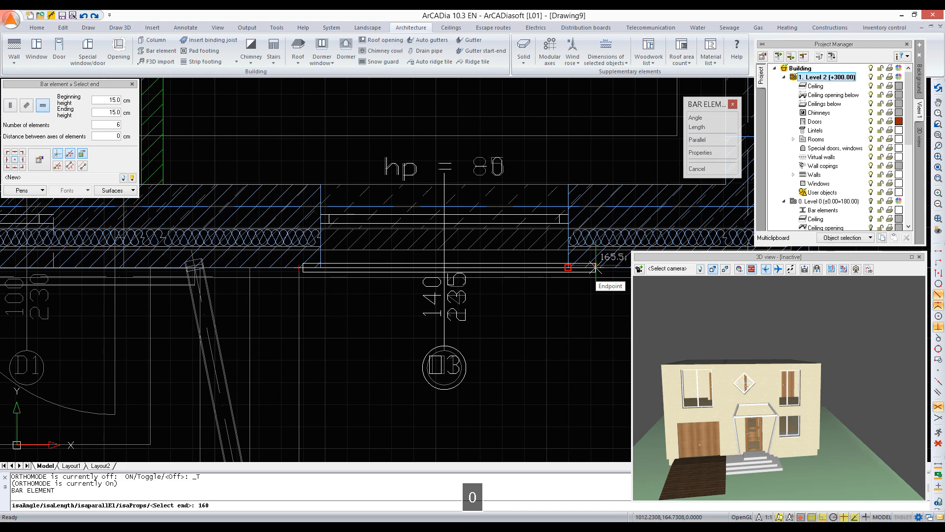
key(Return)
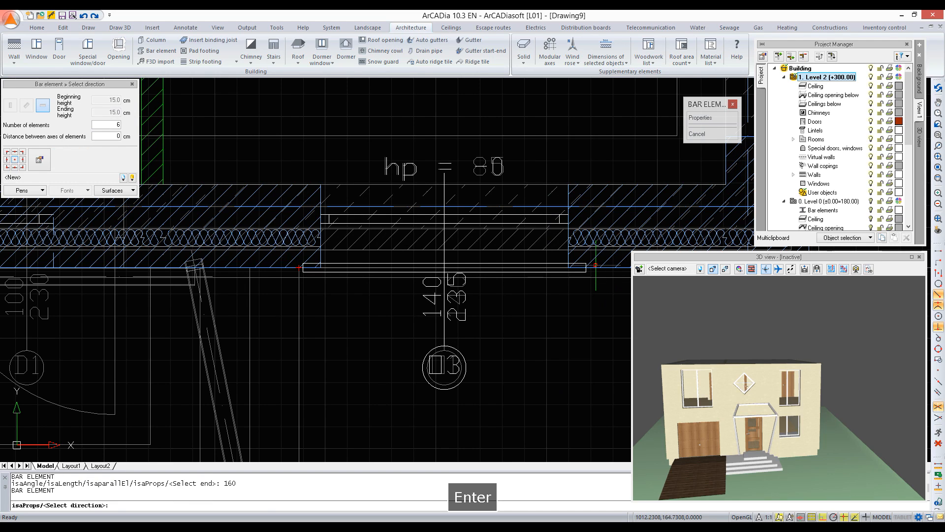
click(113, 136)
text(0)
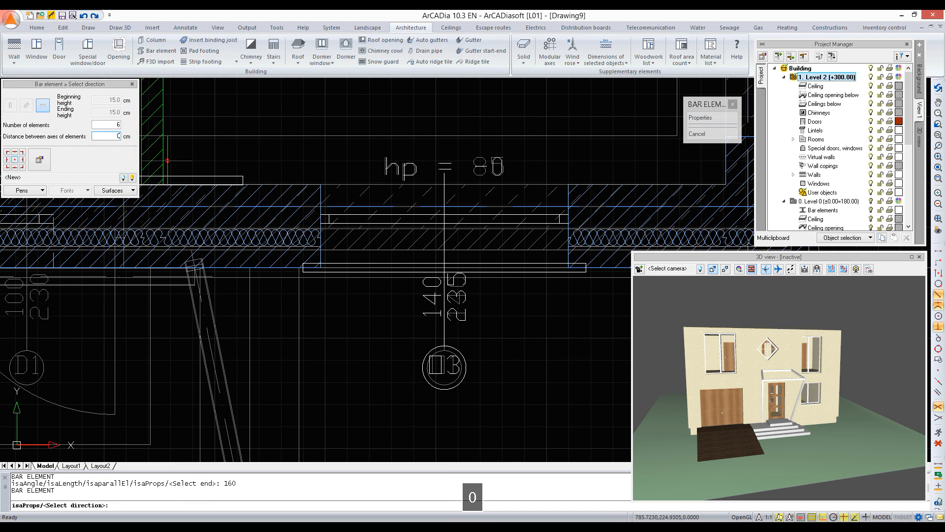
click(444, 345)
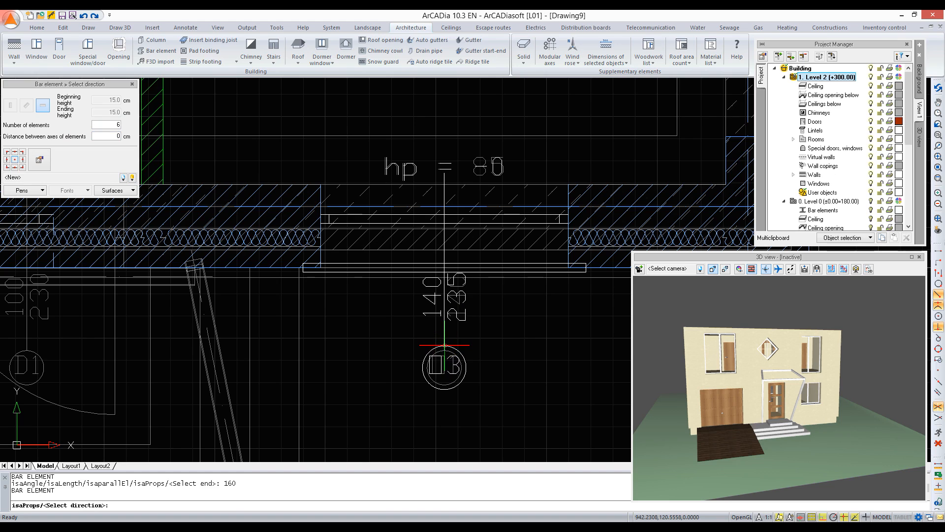
click(450, 343)
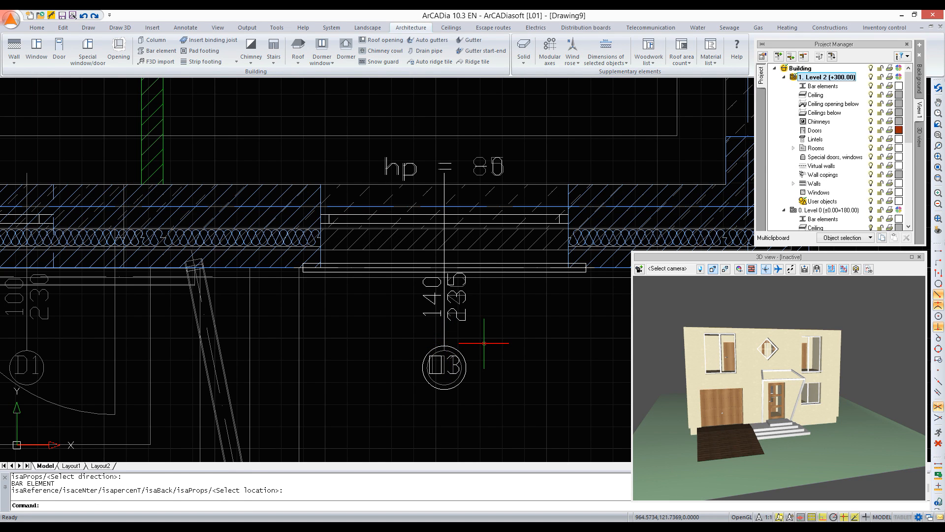
Step: Set the base height of one of the coincident window bars to 30 cm
drag(780, 395, 833, 373)
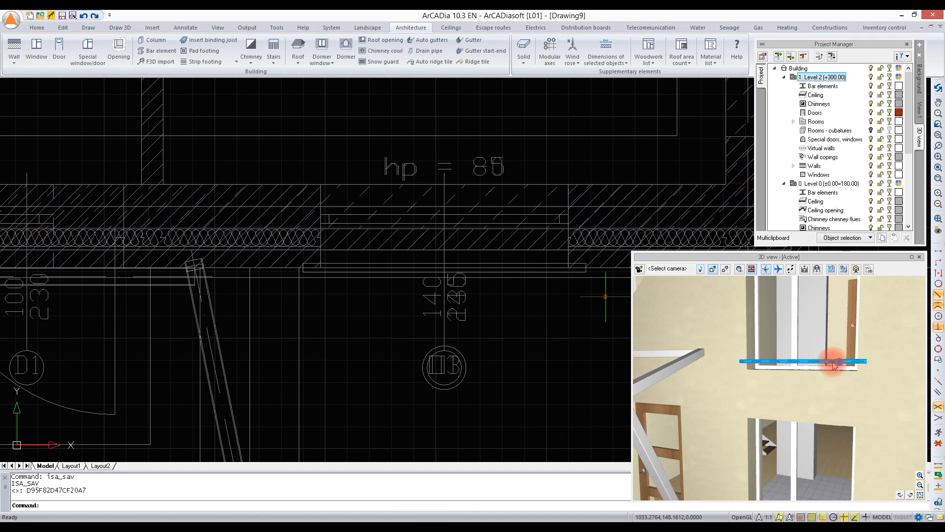
double_click(834, 365)
double_click(588, 264)
text(30)
key(Return)
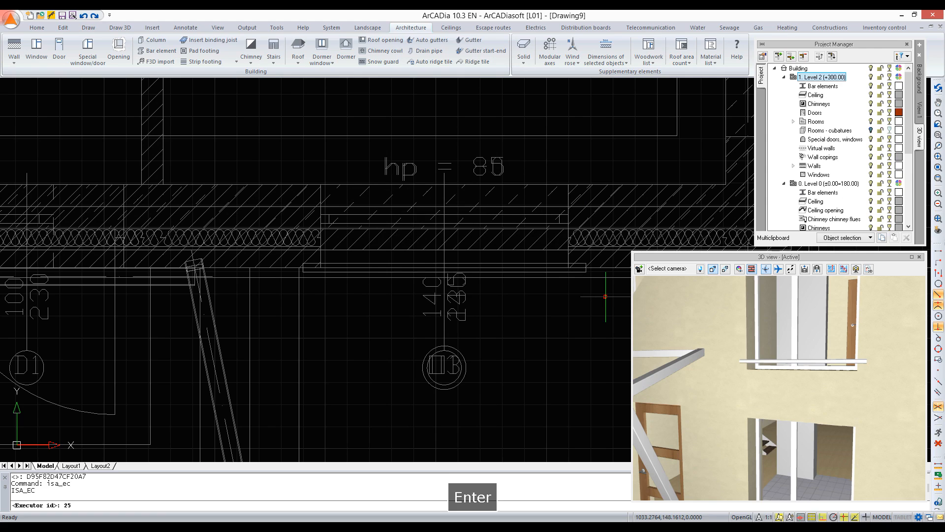
Step: Raise two more of the coincident bars to evenly spaced base heights above the 30 cm bar, the upper one at 60 cm
double_click(802, 360)
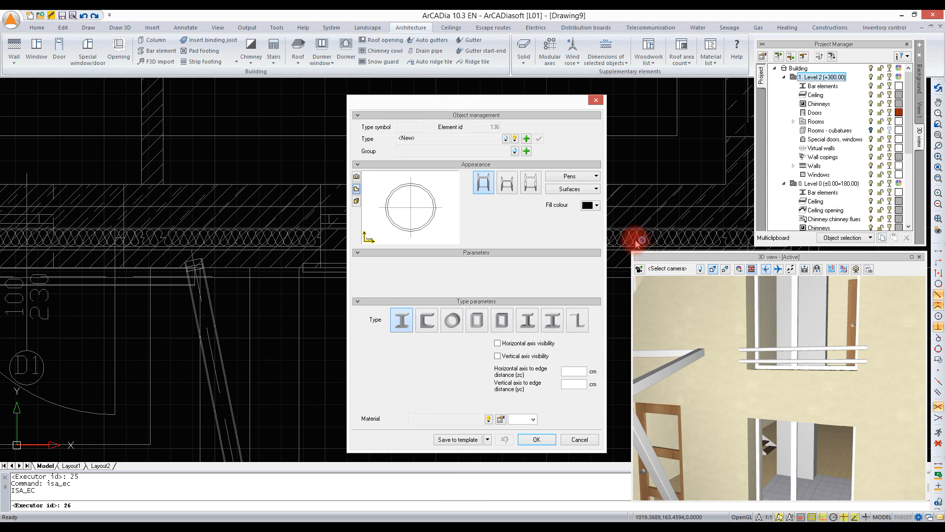
click(575, 264)
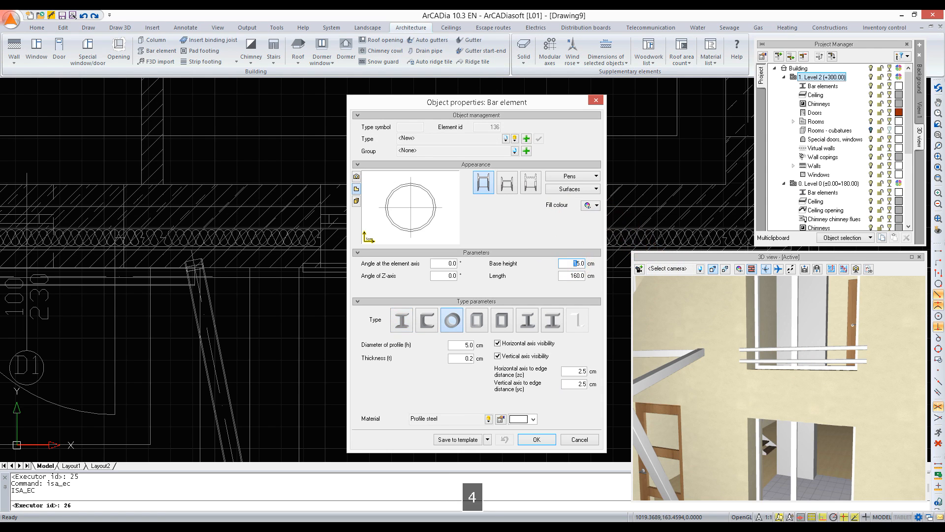
key(Return)
double_click(815, 361)
double_click(572, 264)
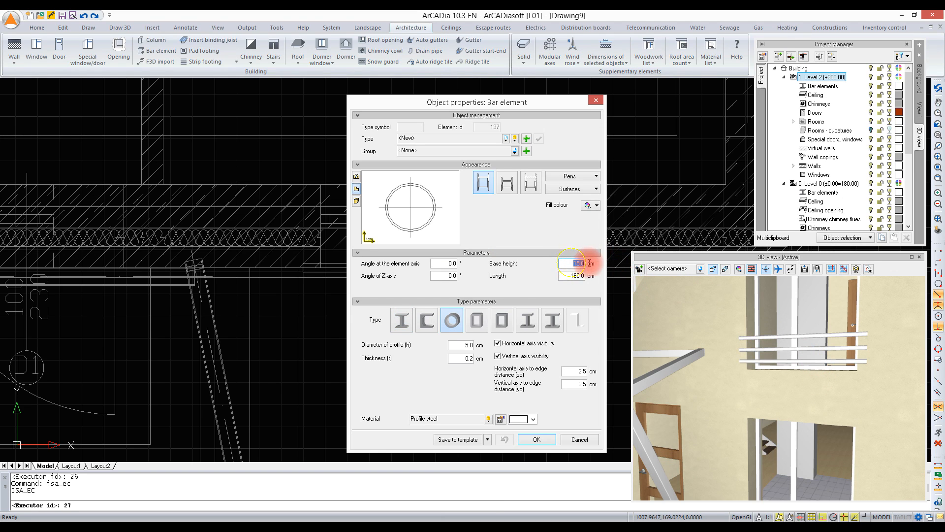
text(60)
key(Return)
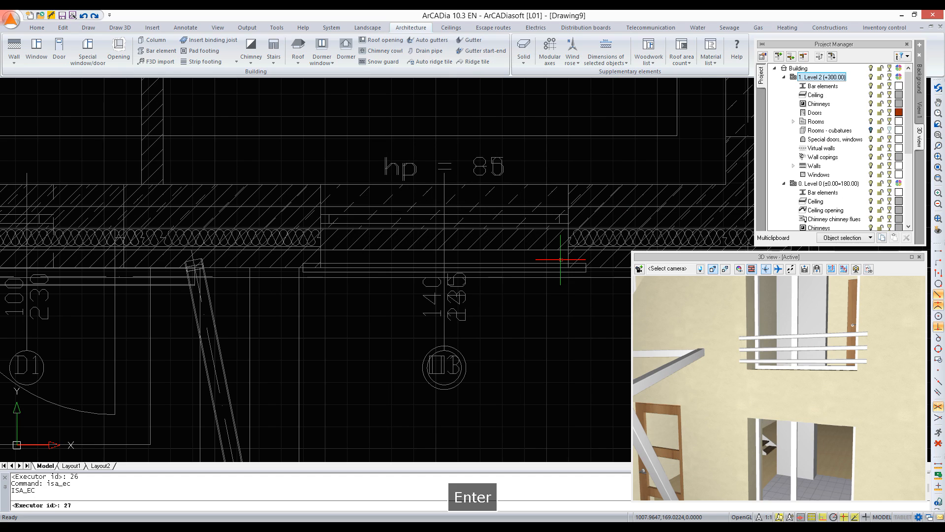
Step: Raise another two coincident bars to evenly spaced base heights above the 60 cm bar, the top one at 90 cm
double_click(597, 279)
click(560, 264)
text(7)
key(Return)
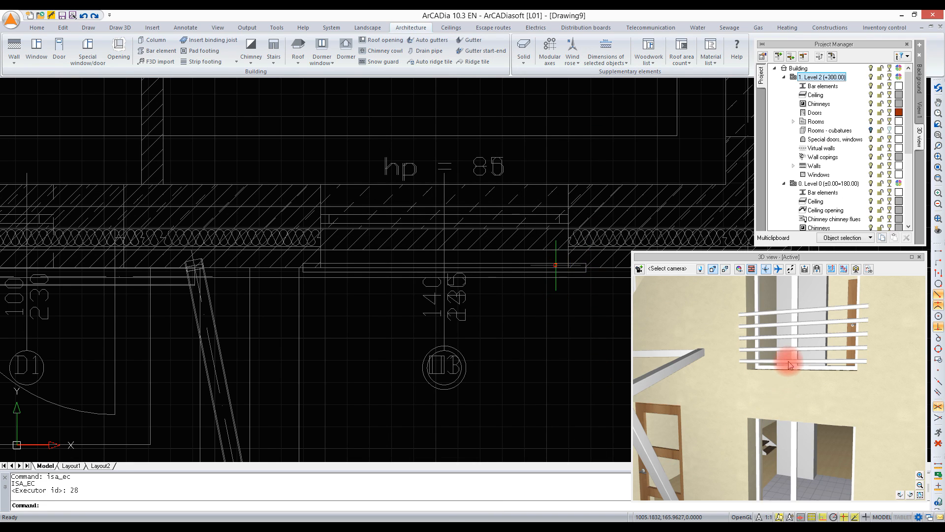
double_click(612, 278)
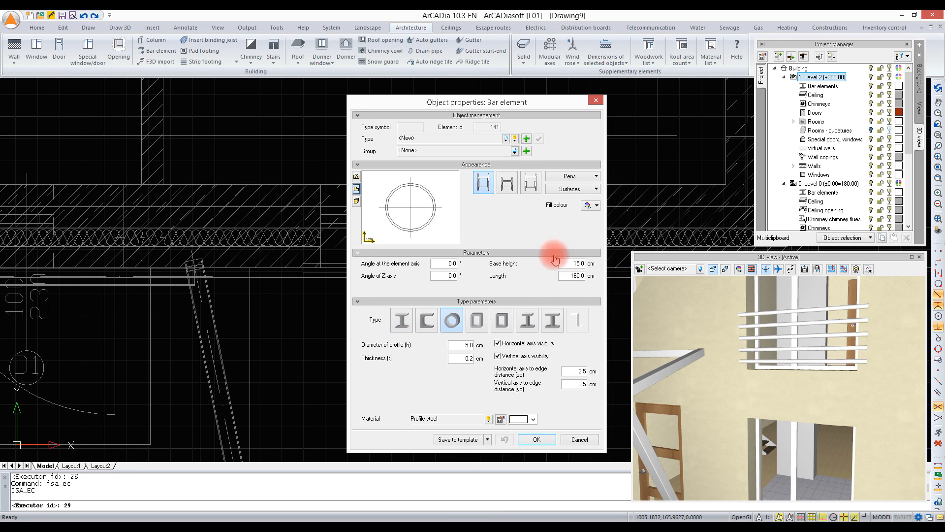
drag(570, 264, 597, 265)
text(90)
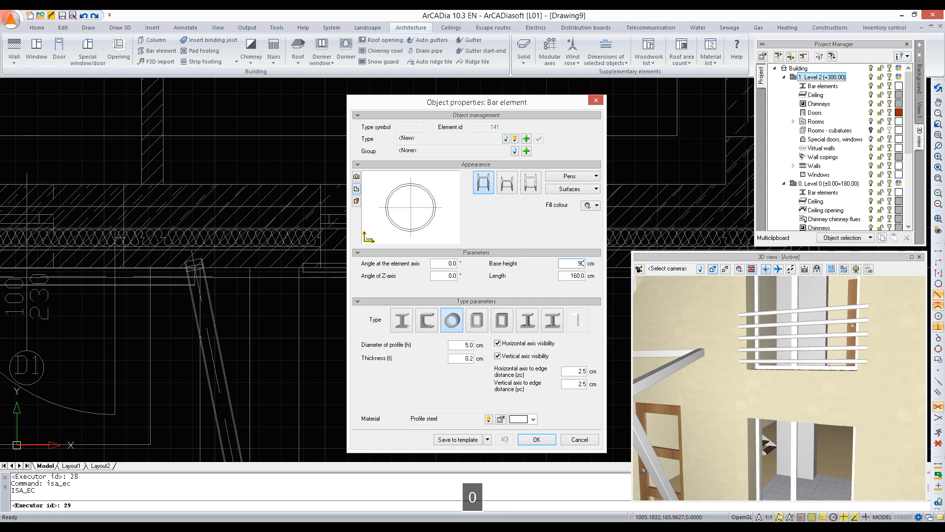
key(Return)
Step: Move all six window bars 2.5 cm outward so that their back edges lie on the outer wall face
mouse_move(800, 325)
mouse_down()
mouse_move(807, 348)
mouse_move(678, 313)
mouse_up()
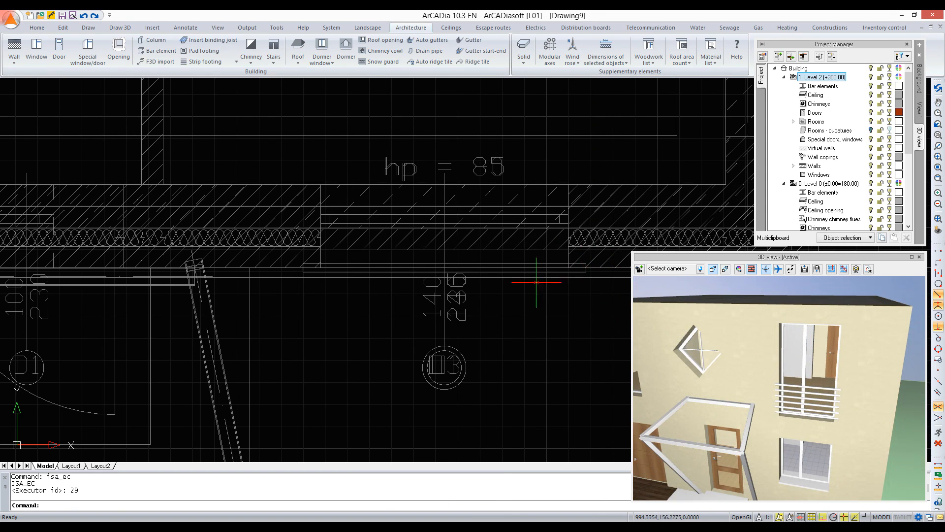
click(554, 331)
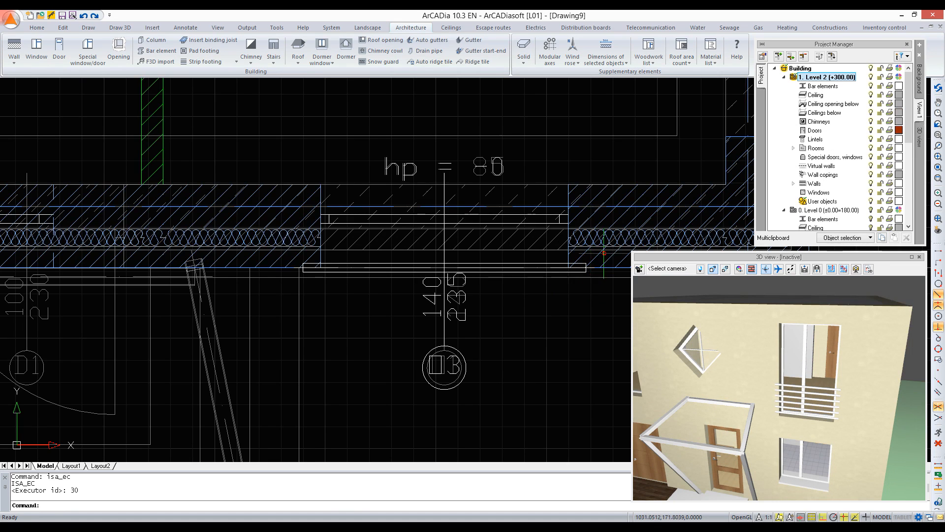
scroll(592, 263, up, 3)
click(573, 307)
click(544, 281)
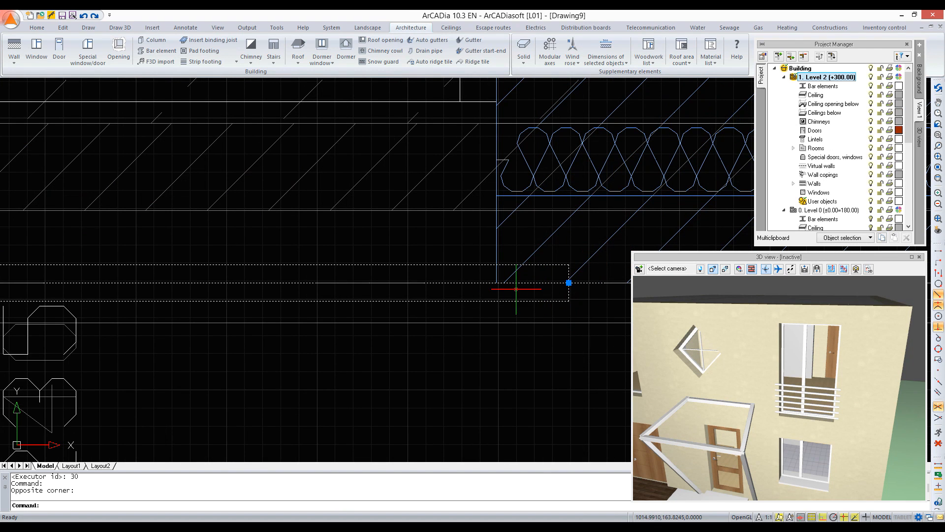
right_click(496, 291)
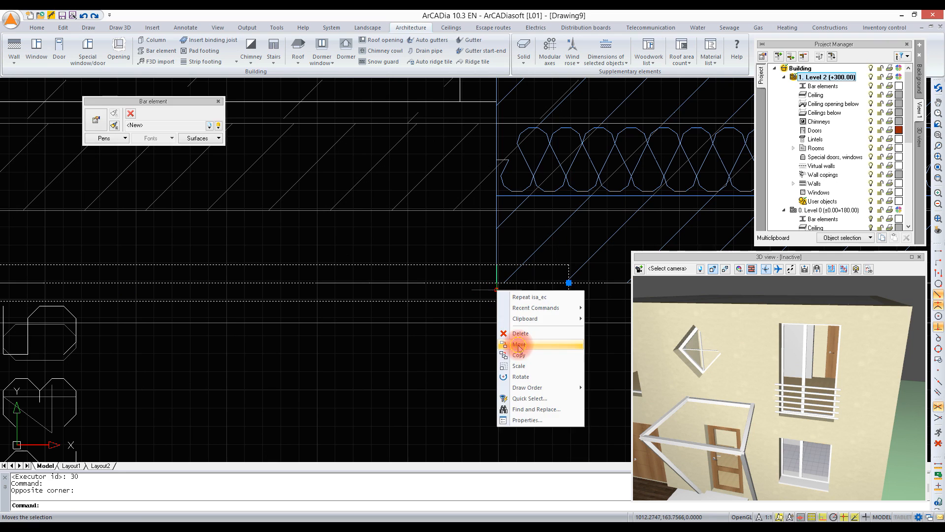
click(519, 344)
click(496, 264)
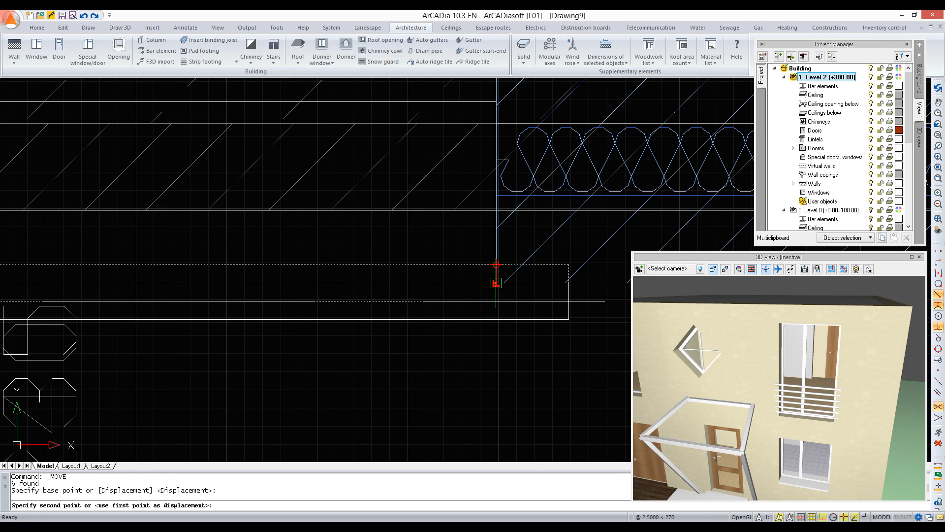
click(497, 282)
scroll(601, 301, down, 1)
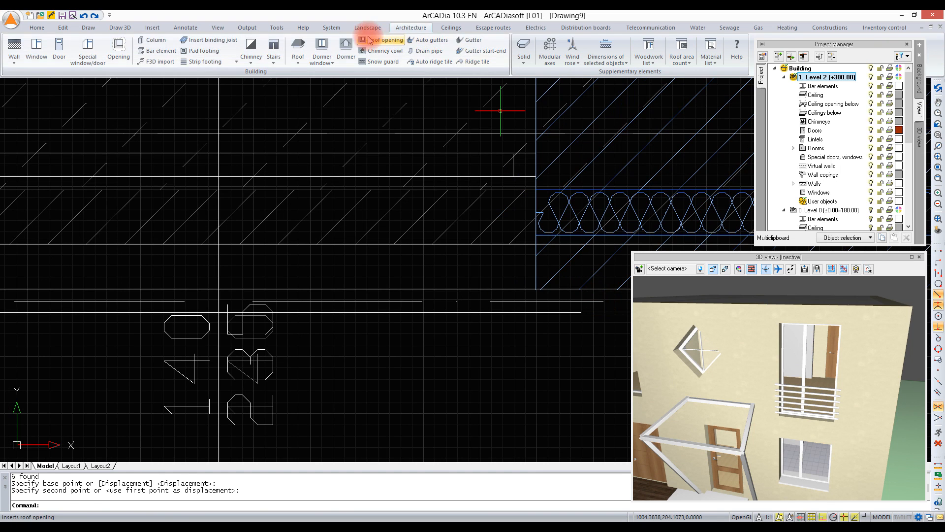
Step: Create a new layout named Balustrade in the Object Explorer's user library
click(325, 29)
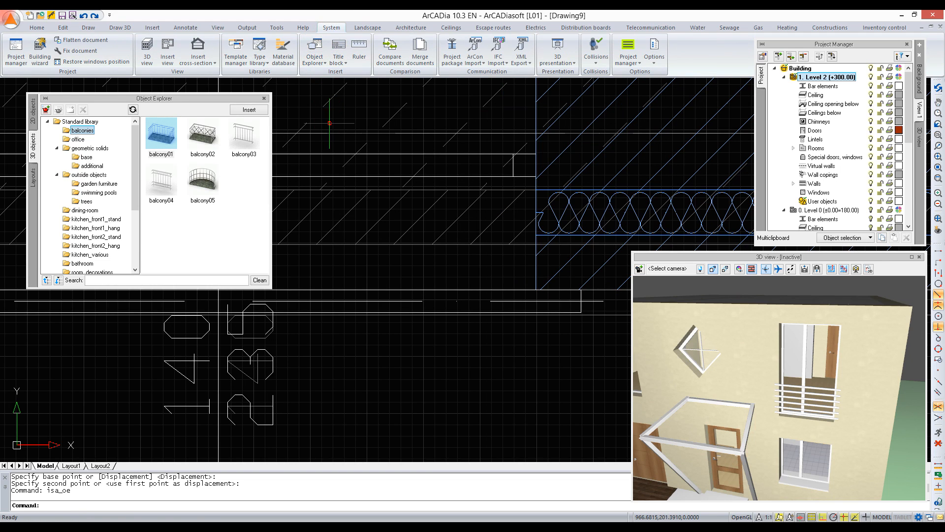
click(33, 178)
click(60, 105)
click(46, 109)
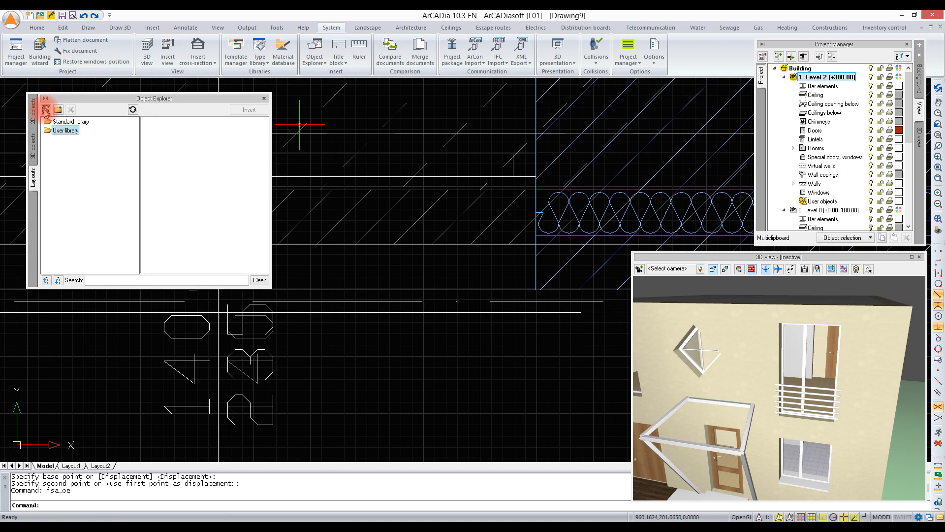
text(Balustrade)
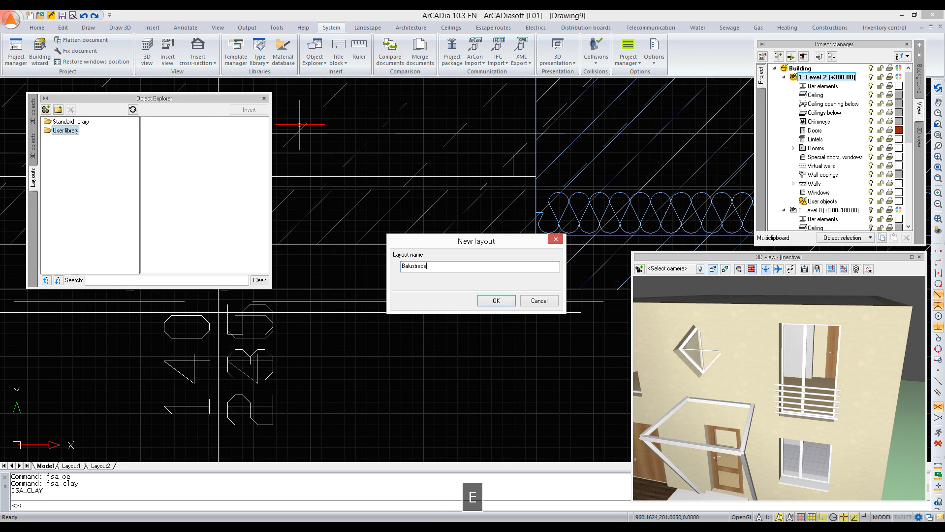
click(510, 301)
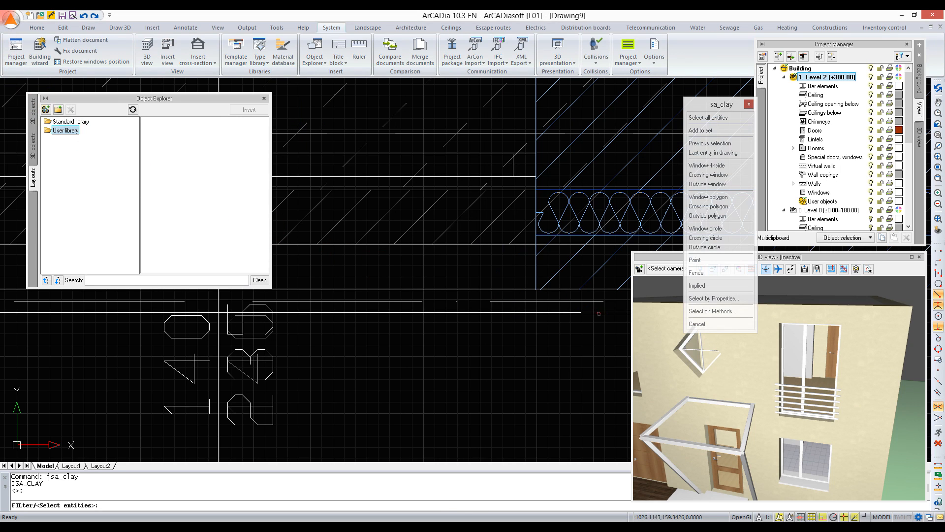
Step: Save the six window bars as the layout's contents, with the insertion point where the window axis meets the outer wall face
scroll(595, 312, up, 4)
click(574, 298)
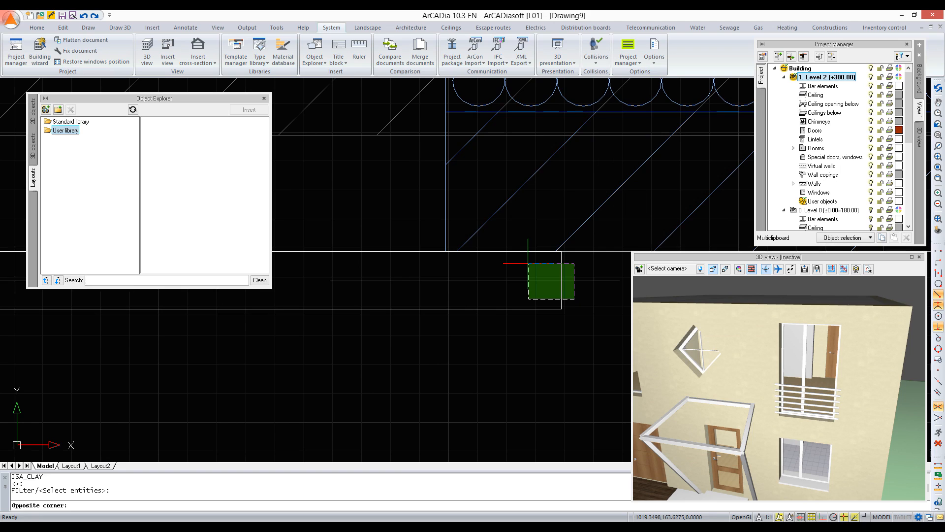
click(528, 264)
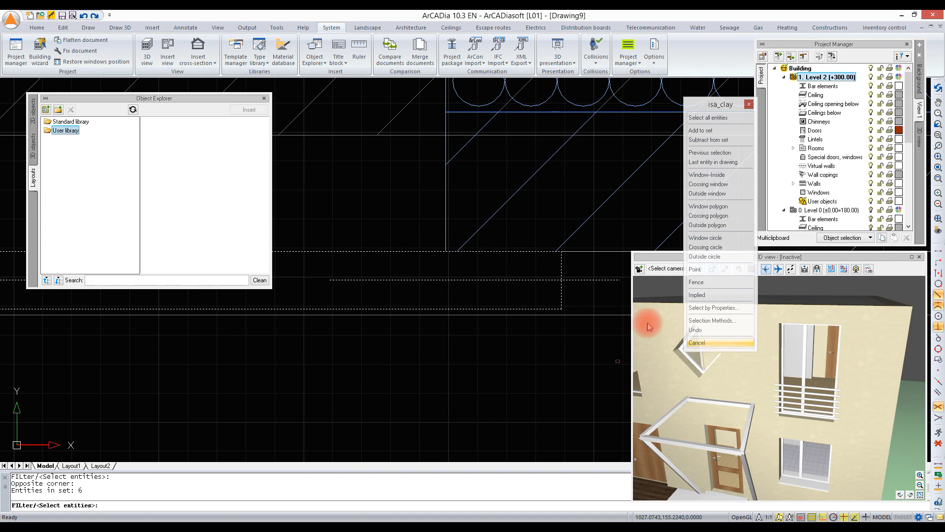
key(Return)
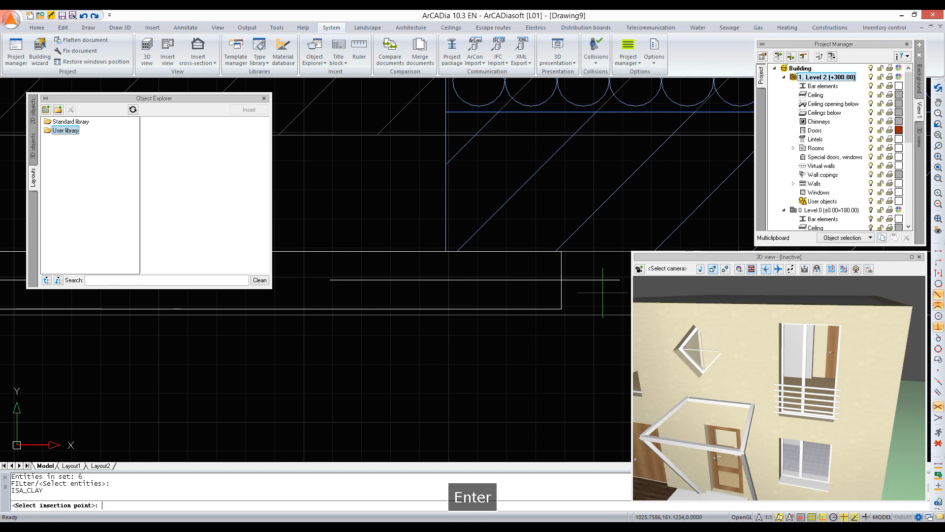
scroll(507, 344, up, 4)
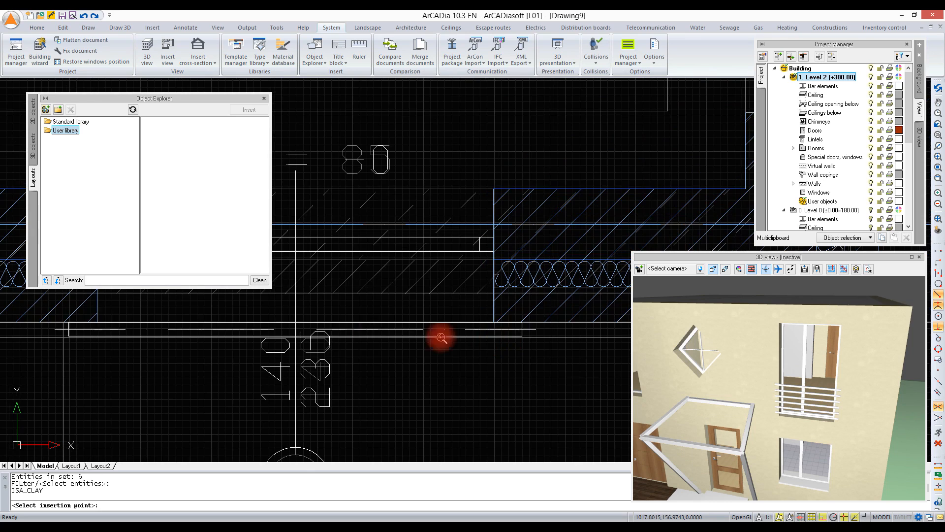
click(300, 319)
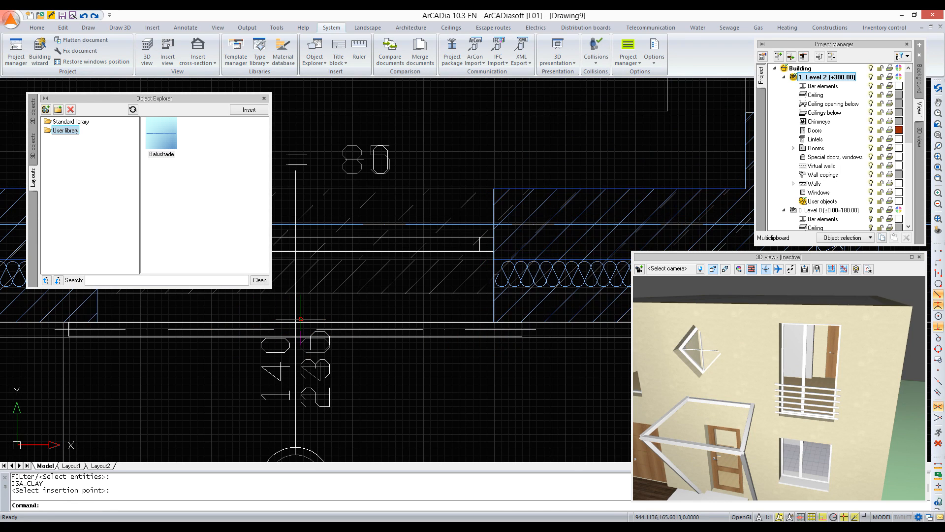
Step: Insert the Balustrade layout from the user library where the axis of room 9's side-wall window meets the outer wall face
scroll(400, 316, down, 4)
click(241, 137)
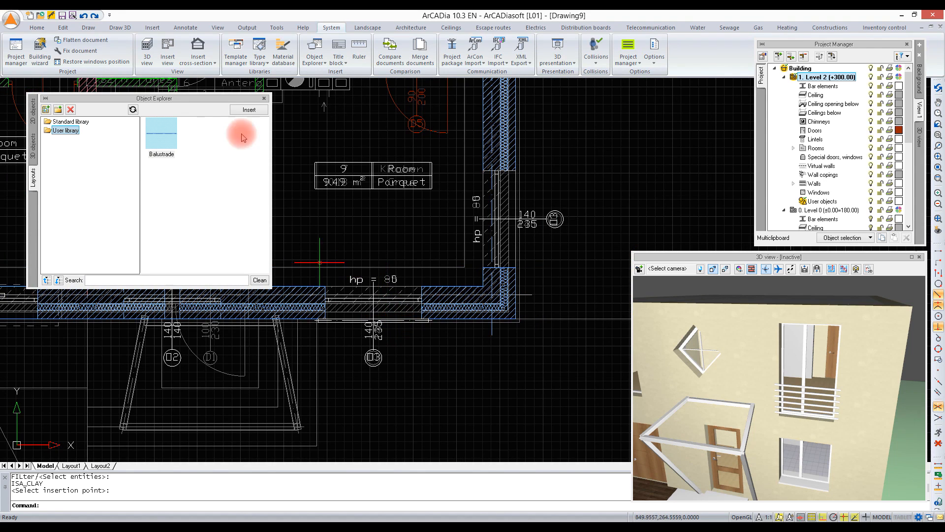
double_click(164, 144)
scroll(525, 208, up, 4)
scroll(516, 224, up, 1)
scroll(517, 271, down, 5)
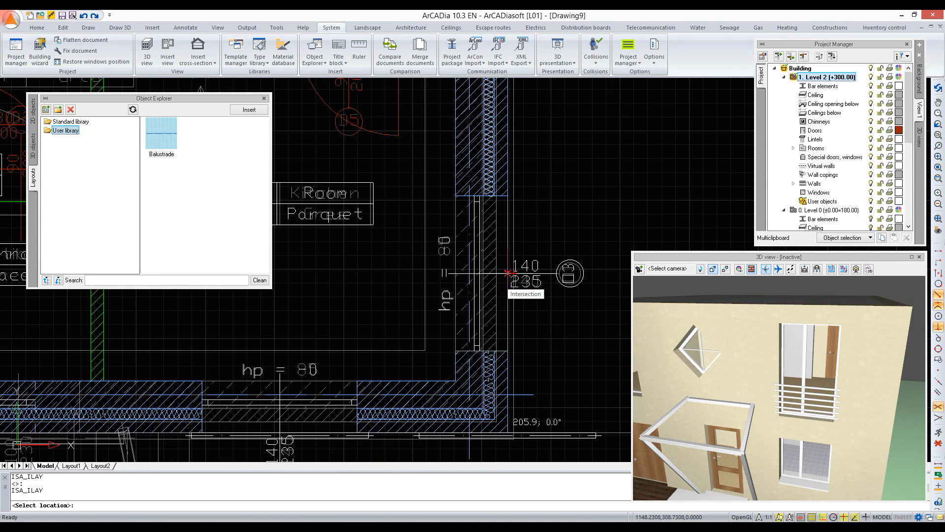
click(508, 272)
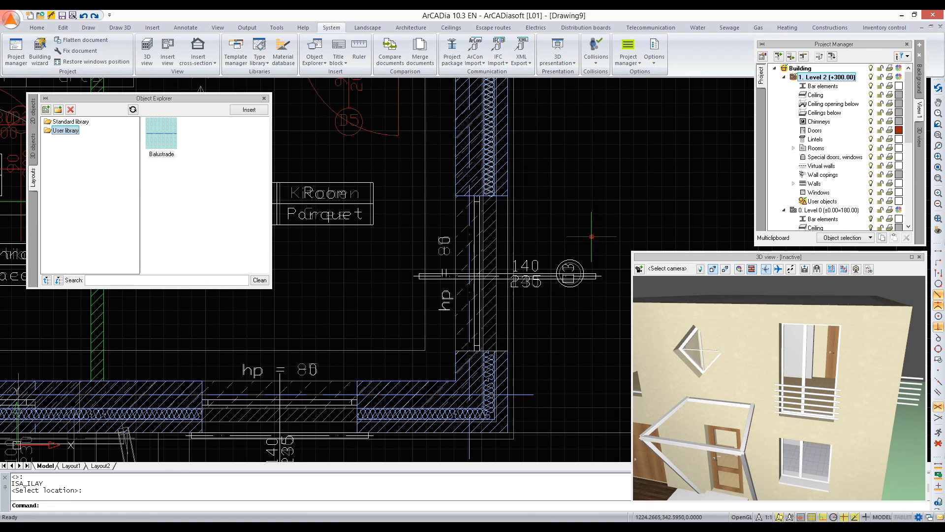
Step: Rotate the inserted balustrade 90° about its insertion point so it runs along the outer face of the side wall
click(551, 274)
right_click(563, 227)
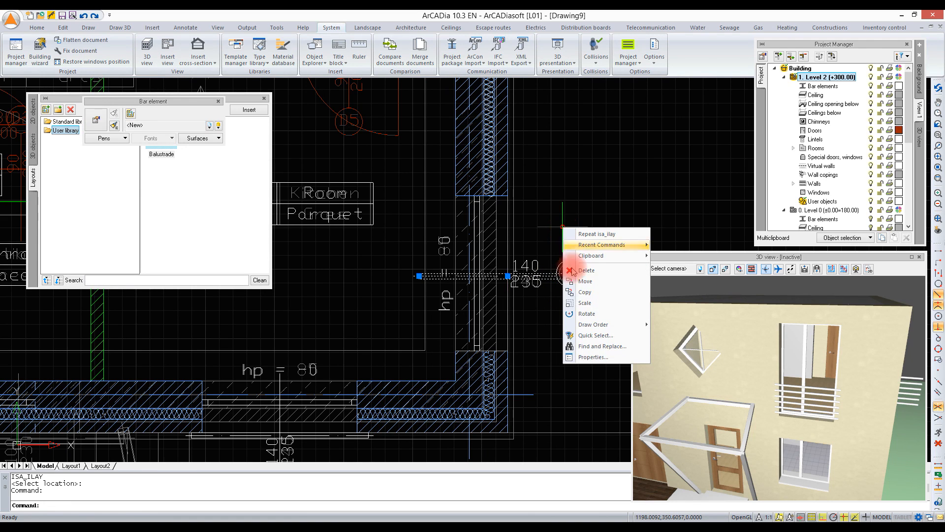
click(586, 314)
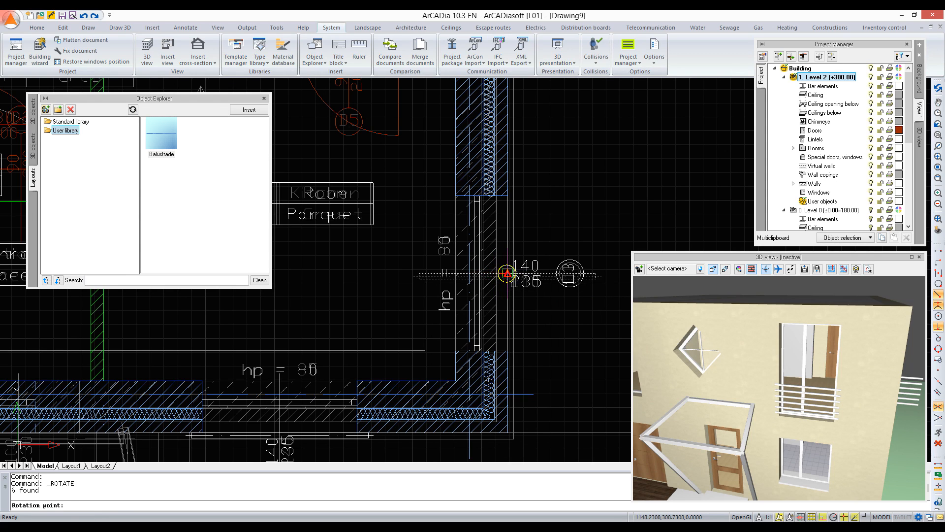
click(507, 272)
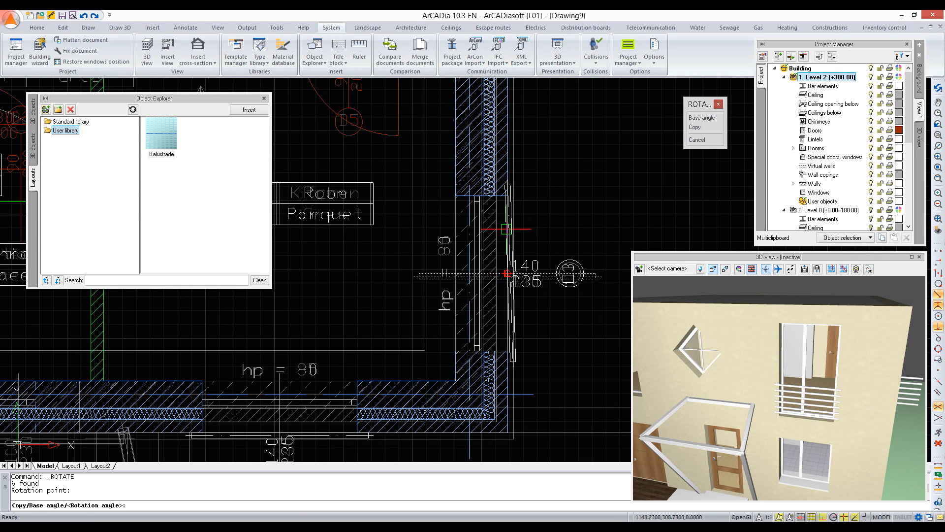
click(508, 193)
drag(817, 396, 861, 379)
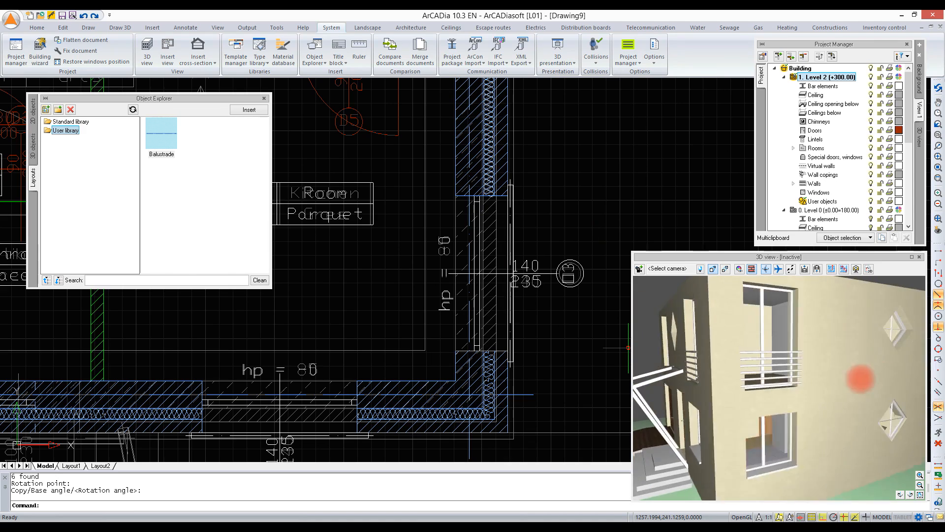
Step: Insert the Balustrade layout at the 180 cm wide front window, where its axis meets the outer wall face
scroll(429, 316, down, 3)
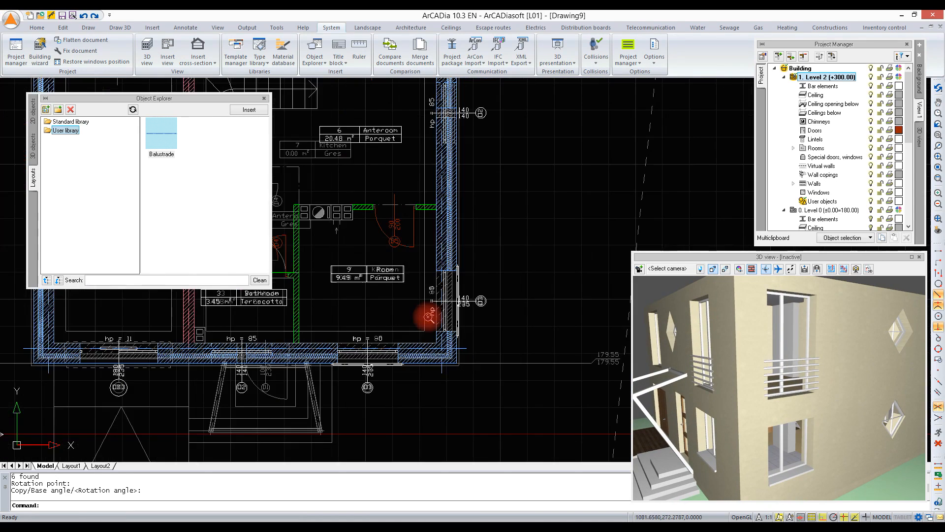
scroll(429, 317, down, 2)
mouse_move(350, 289)
middle_down()
mouse_move(391, 338)
mouse_move(472, 356)
mouse_move(461, 331)
middle_up()
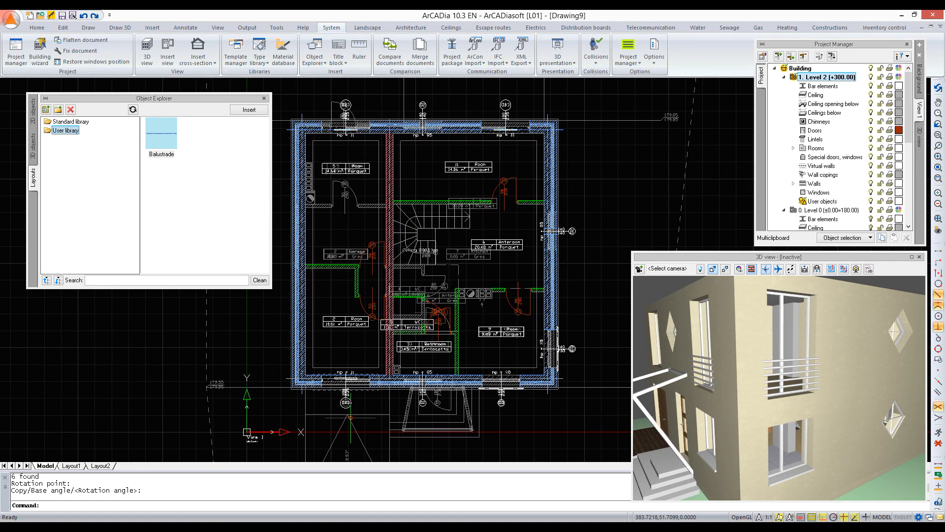
click(159, 133)
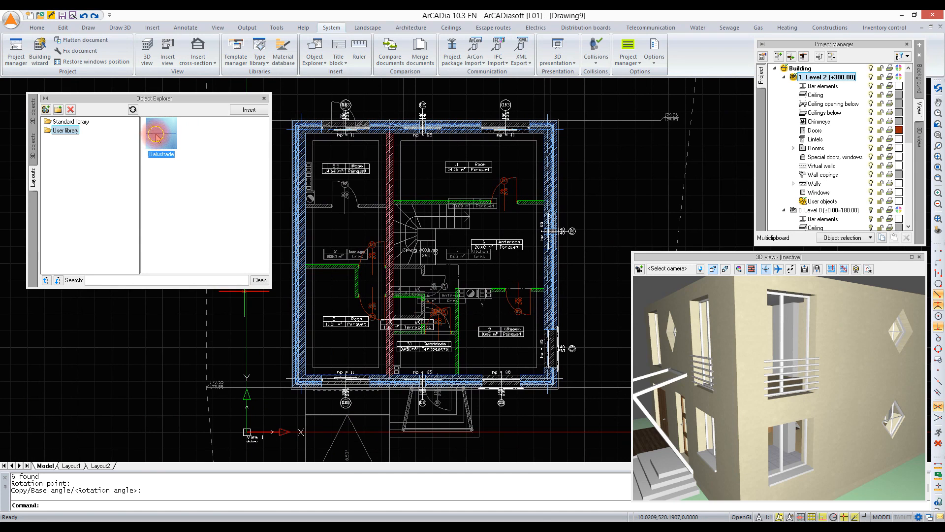
scroll(327, 390, up, 6)
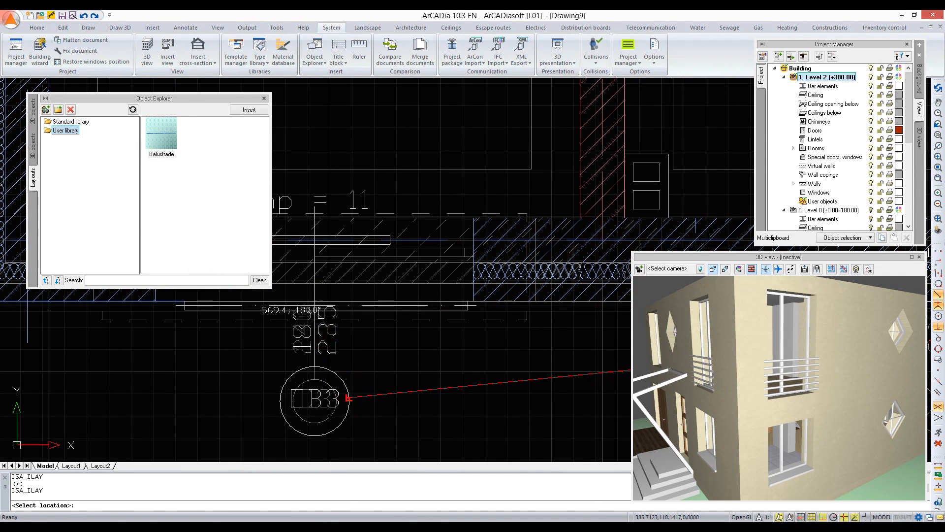
click(314, 300)
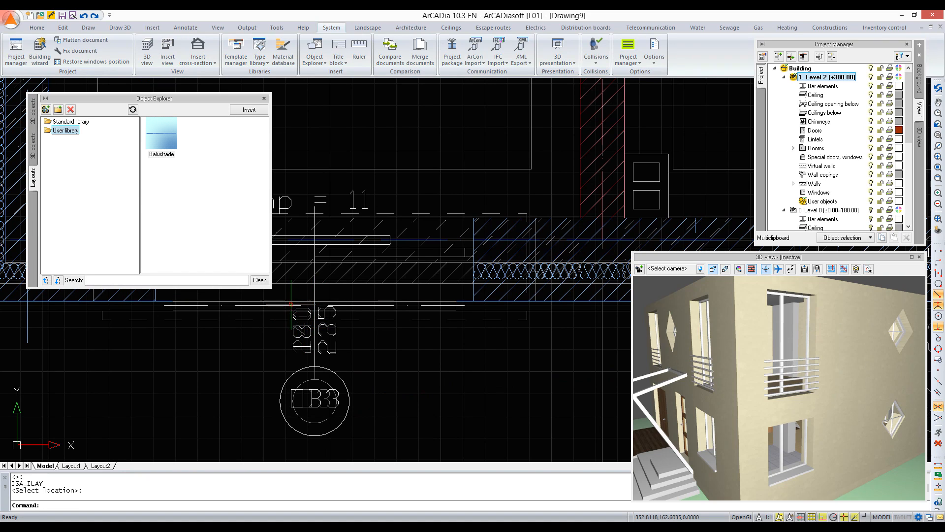
Step: Move the six bars at the 180 cm front window by a displacement of -20,0
right_click(292, 306)
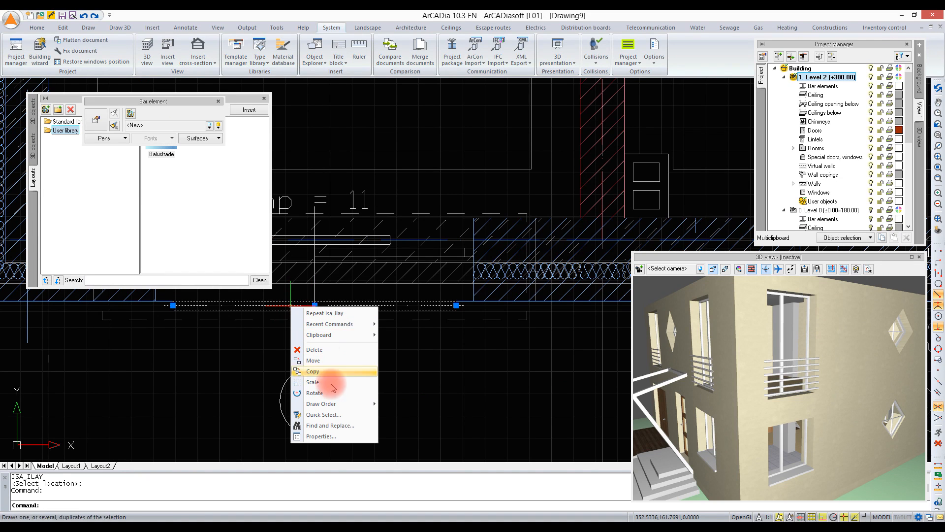
click(318, 363)
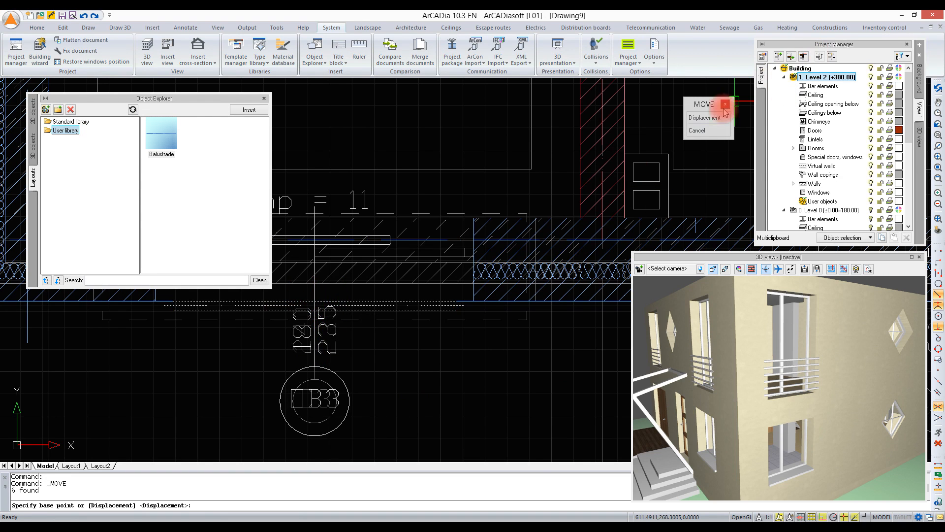
click(705, 118)
click(322, 311)
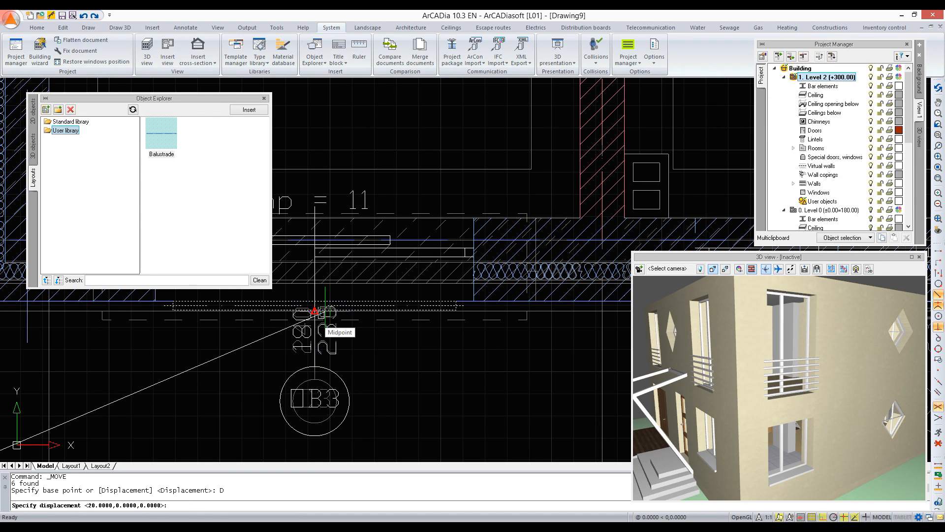
text(-20,0)
key(Return)
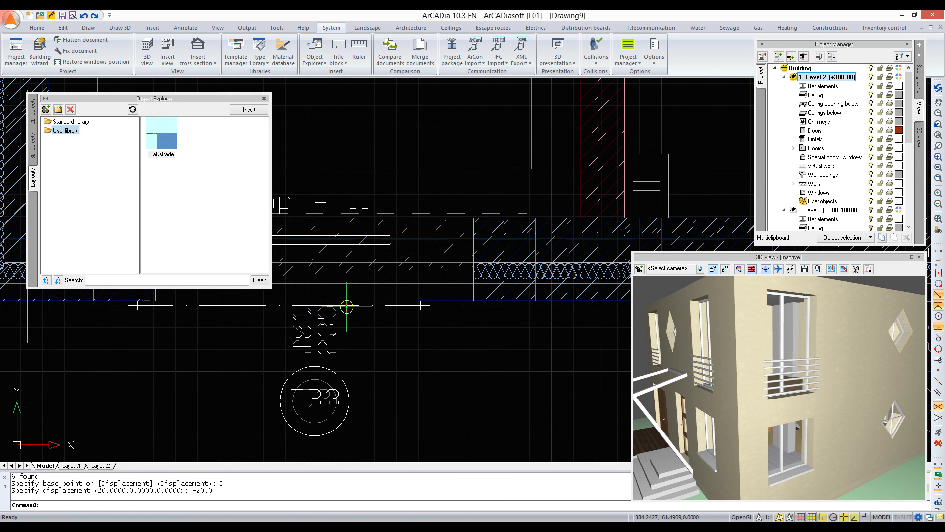
Step: Copy the bars at the 180 cm front window by a displacement of 40,0 and close the Object Explorer
click(347, 307)
right_click(347, 306)
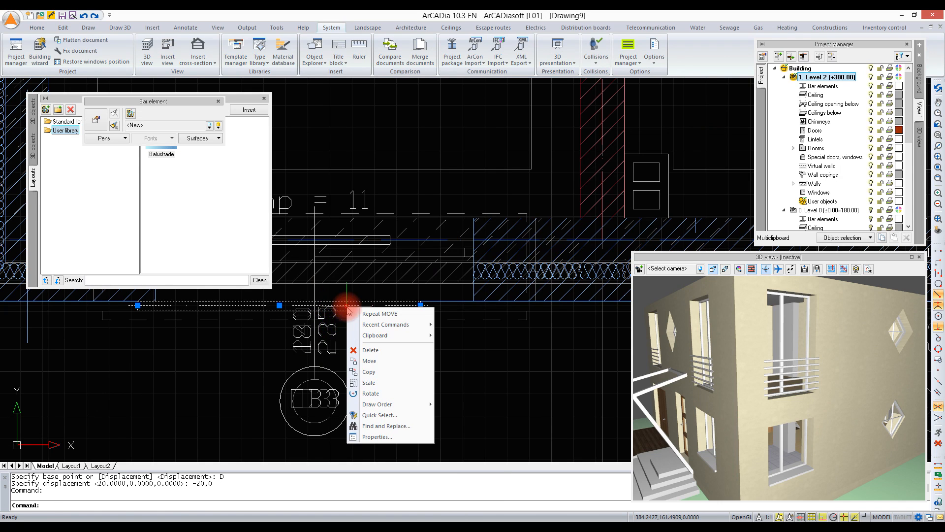
click(376, 375)
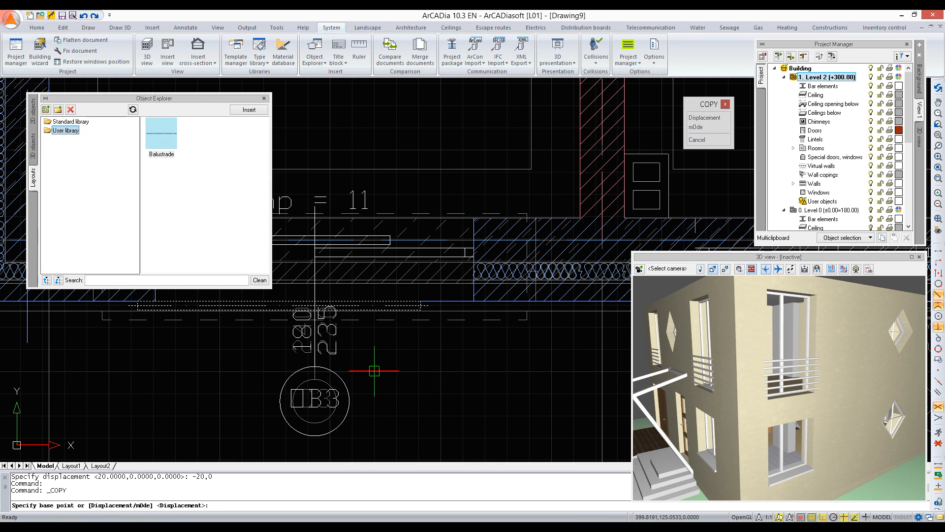
click(725, 121)
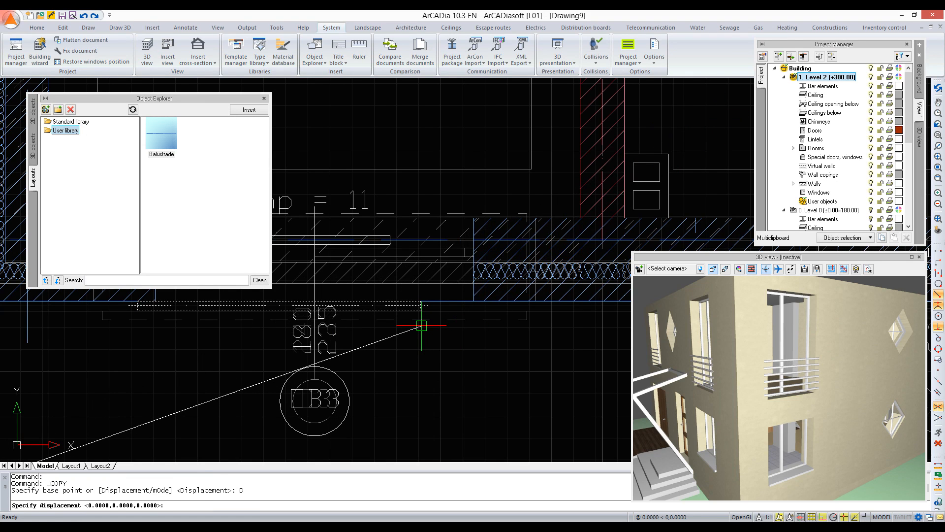
text(40,0)
key(Return)
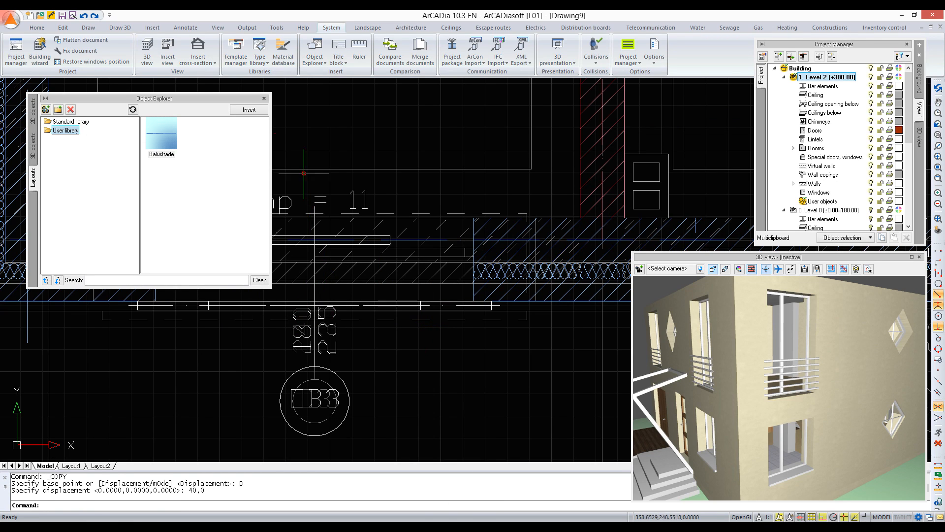
click(268, 96)
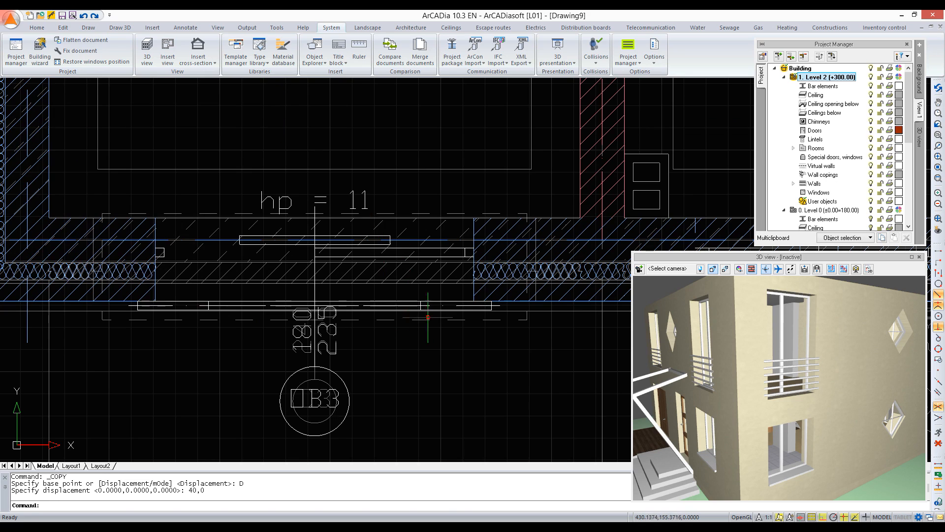
Step: Copy both overlapping bar sets from the front window's axis to the axis of room 5's rear window at the outer wall face
scroll(423, 311, up, 5)
click(405, 296)
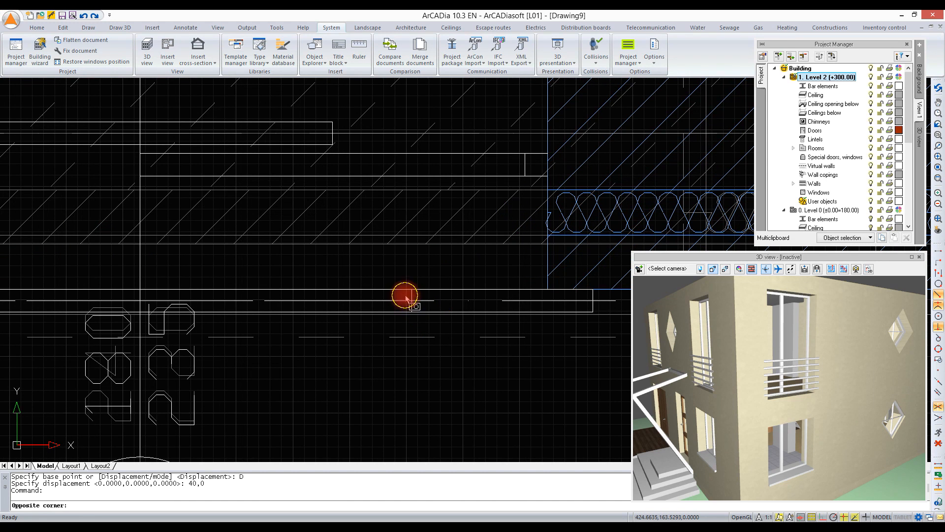
click(422, 302)
right_click(438, 305)
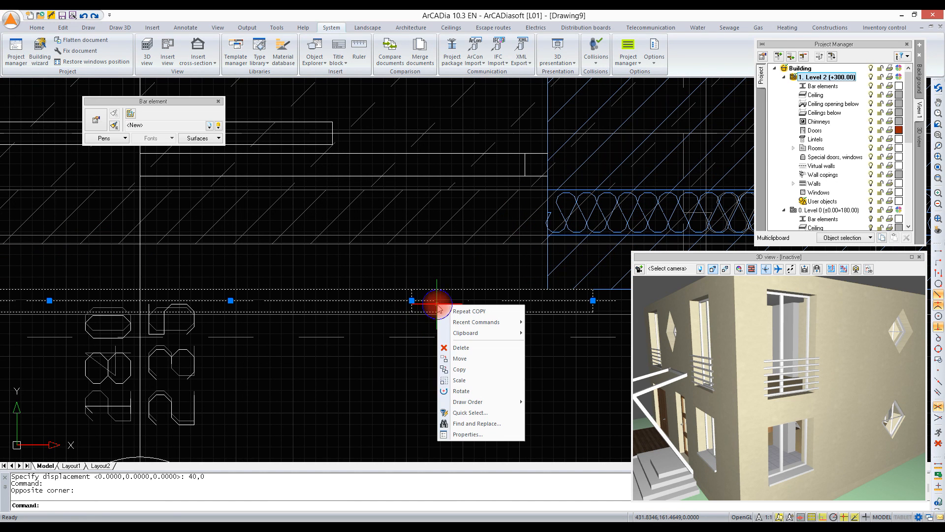
click(445, 369)
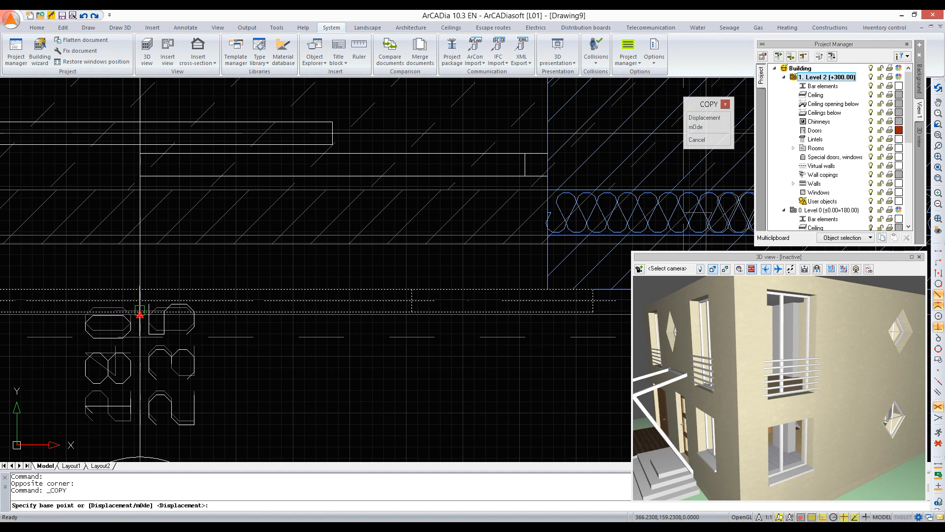
click(139, 311)
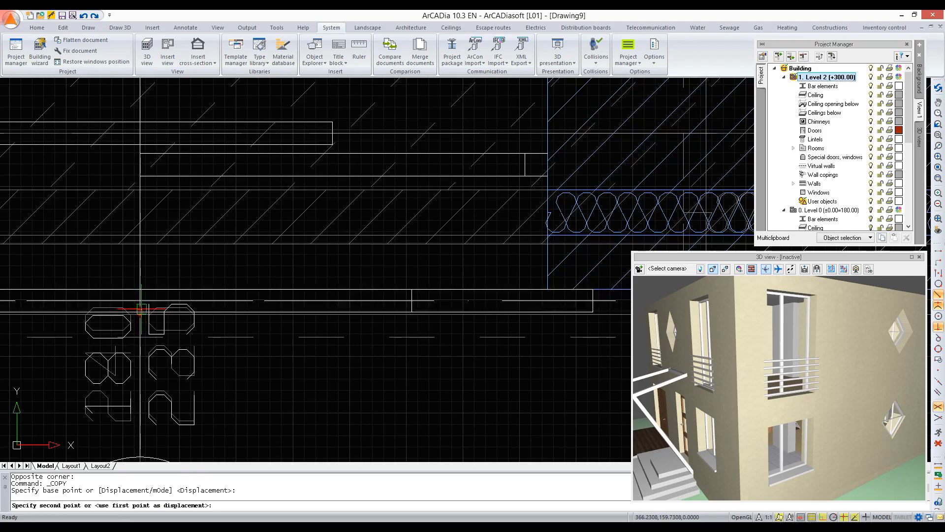
scroll(231, 325, down, 5)
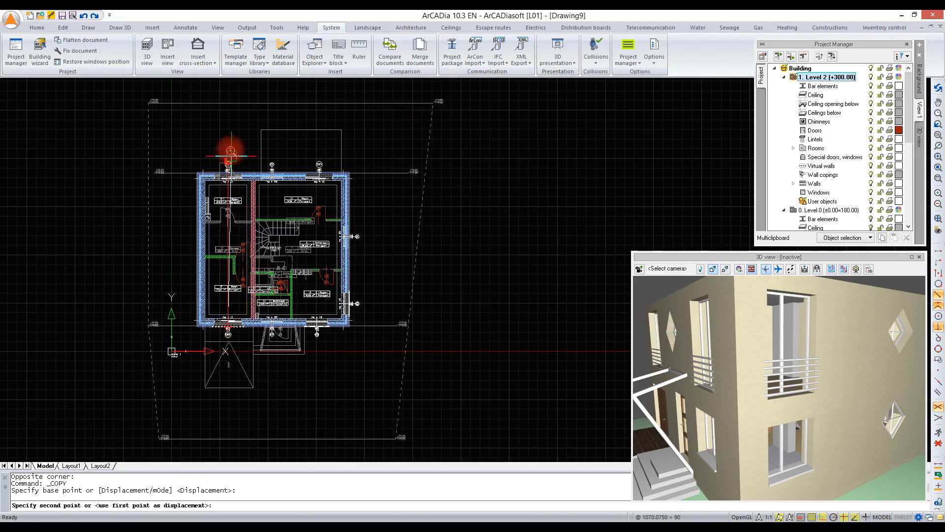
scroll(222, 163, up, 10)
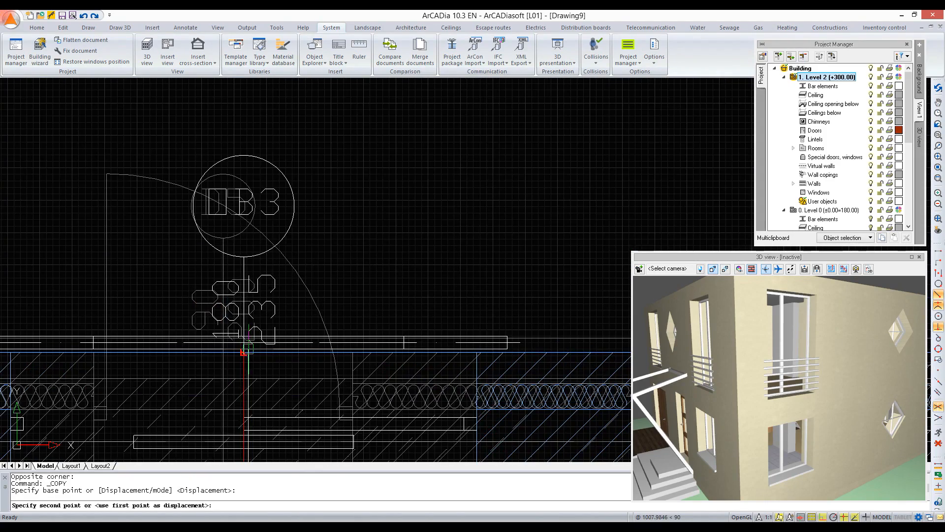
Step: Place another copy of the bar sets on the axis of room 11's rear window at the outer wall face and finish copying
scroll(168, 251, down, 5)
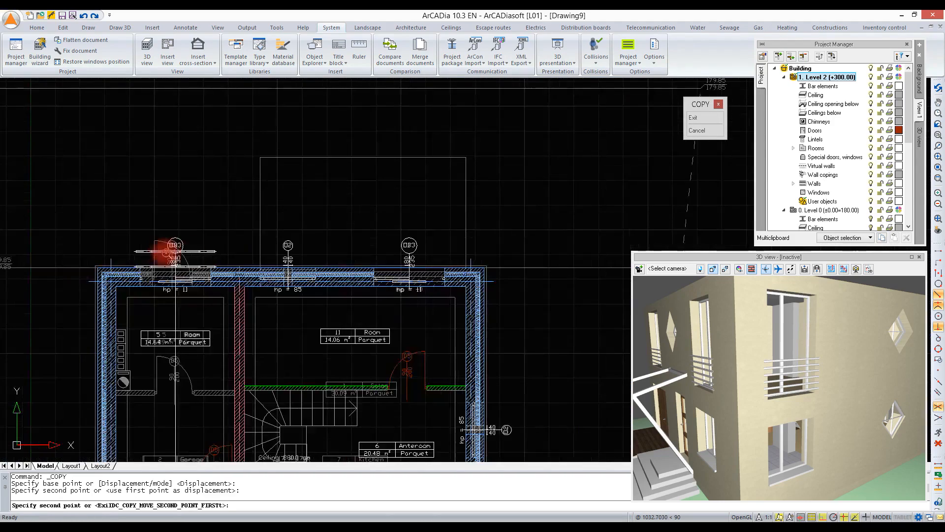
scroll(416, 270, up, 10)
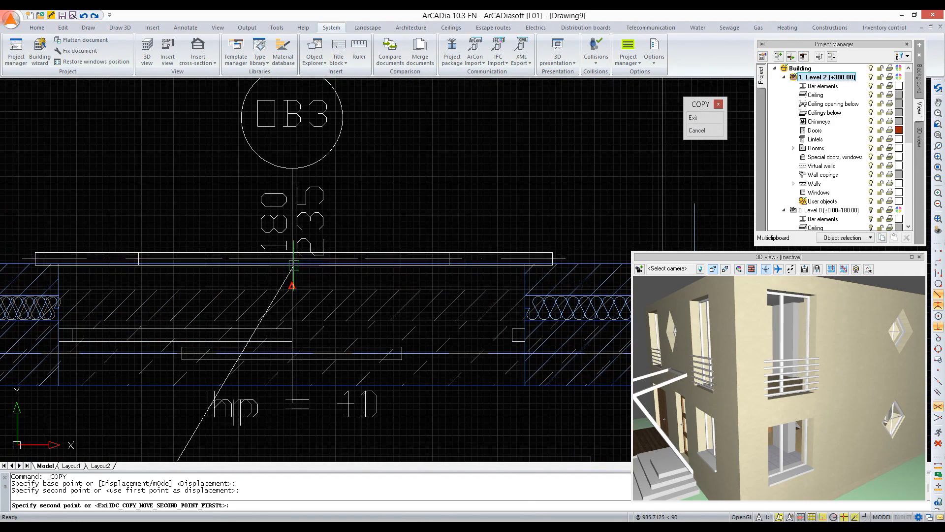
click(291, 265)
scroll(403, 236, down, 6)
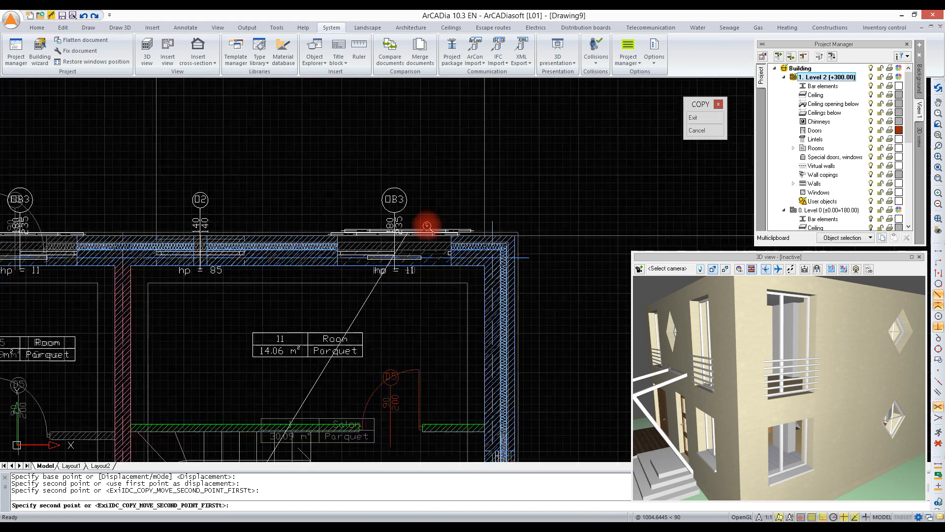
key(Escape)
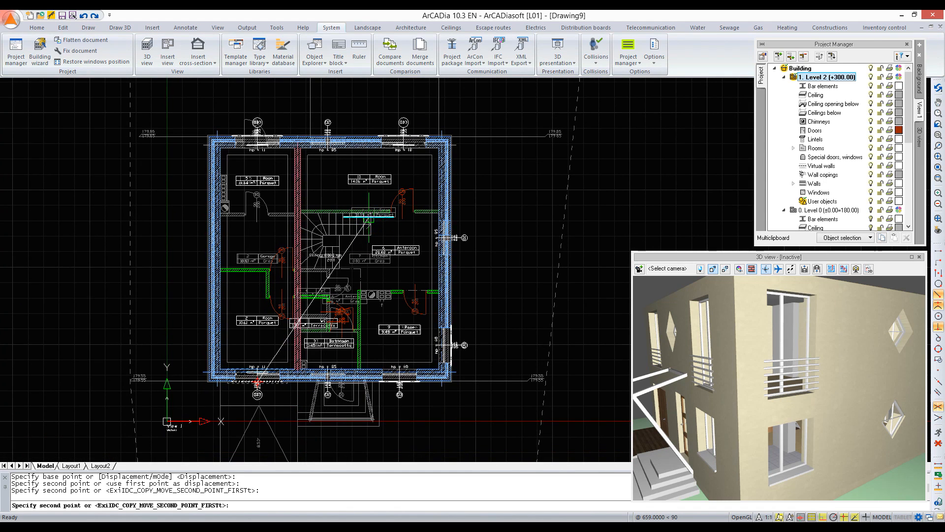
mouse_move(858, 415)
mouse_down()
mouse_move(855, 407)
mouse_move(875, 414)
mouse_move(869, 386)
mouse_move(819, 384)
mouse_move(872, 386)
mouse_up()
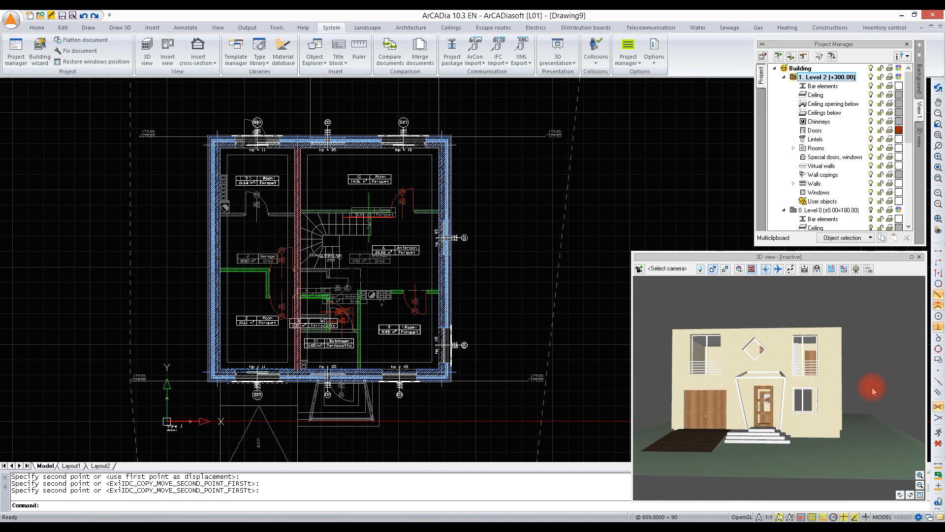